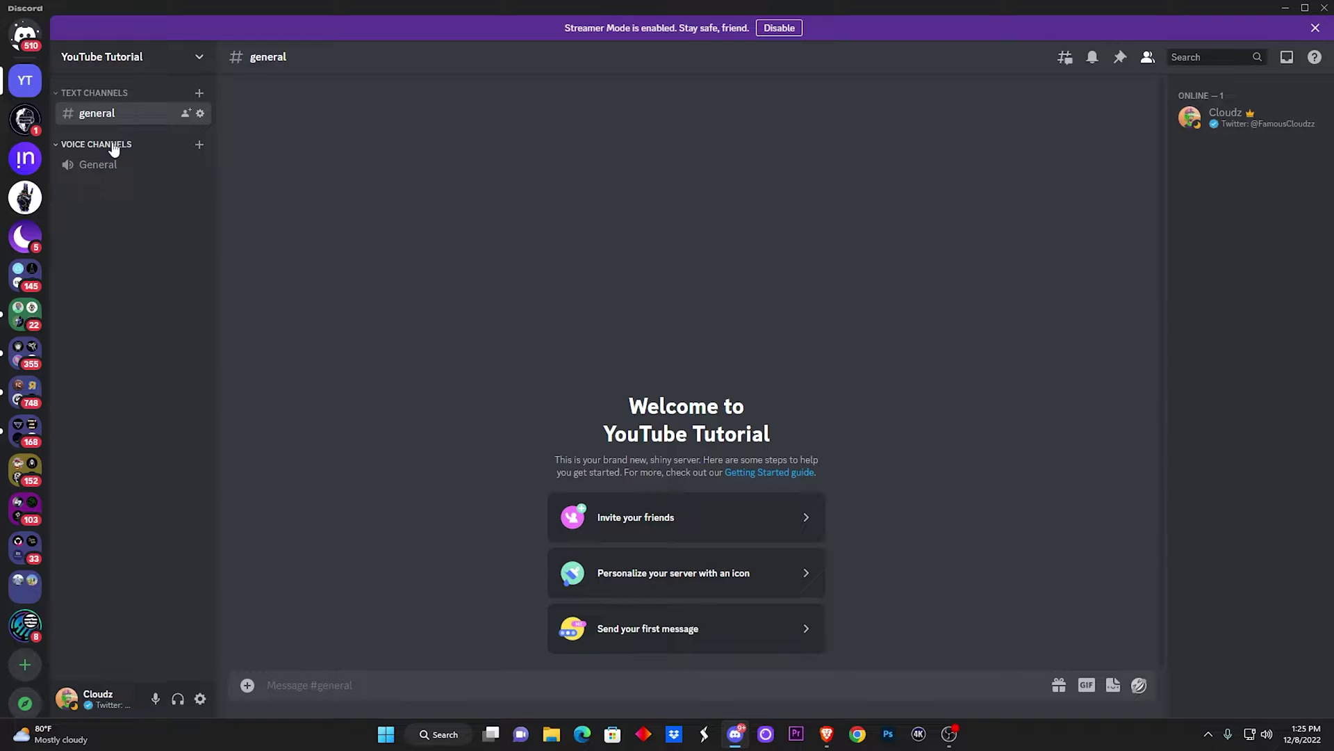
Open the options dropdown from the YouTube Tutorial server name header.
{"action": "left_click", "coordinate": [173, 44]}
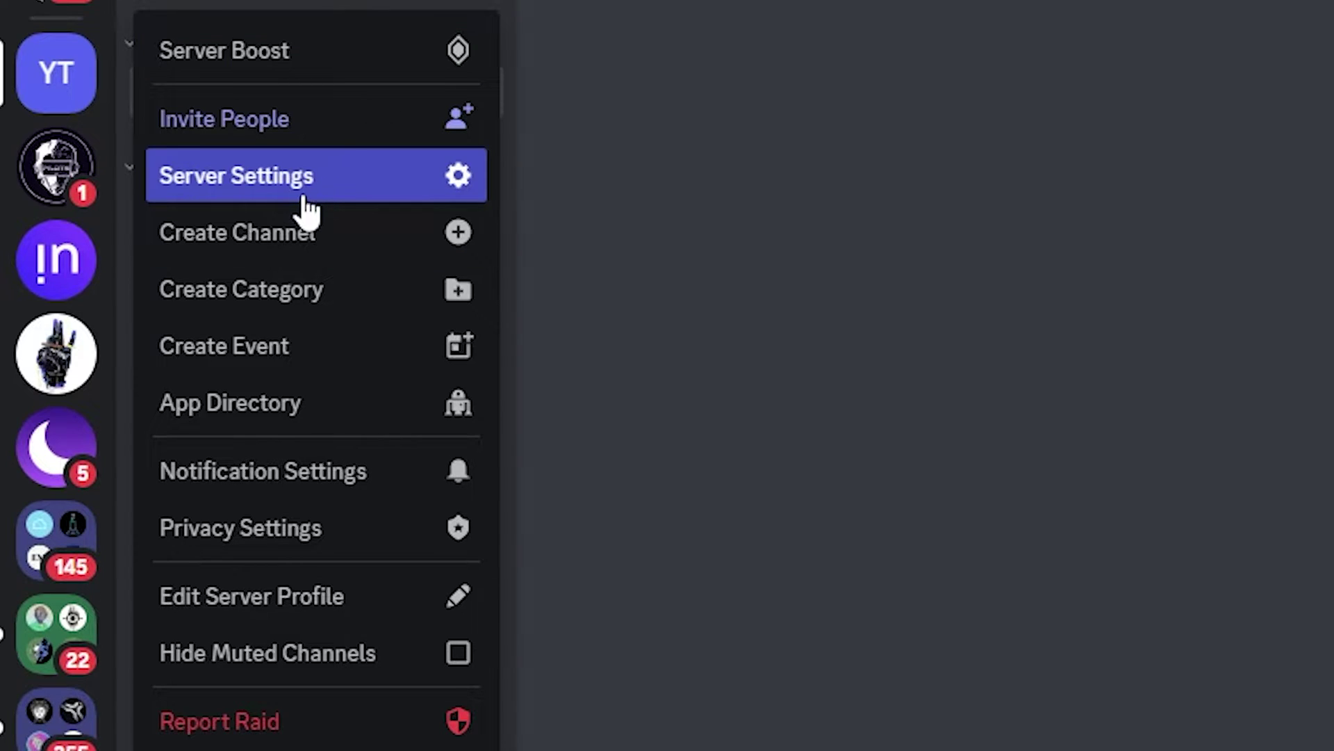
Create a new server role and name it BOTS.
{"action": "left_click", "coordinate": [308, 208]}
{"action": "left_click", "coordinate": [112, 134]}
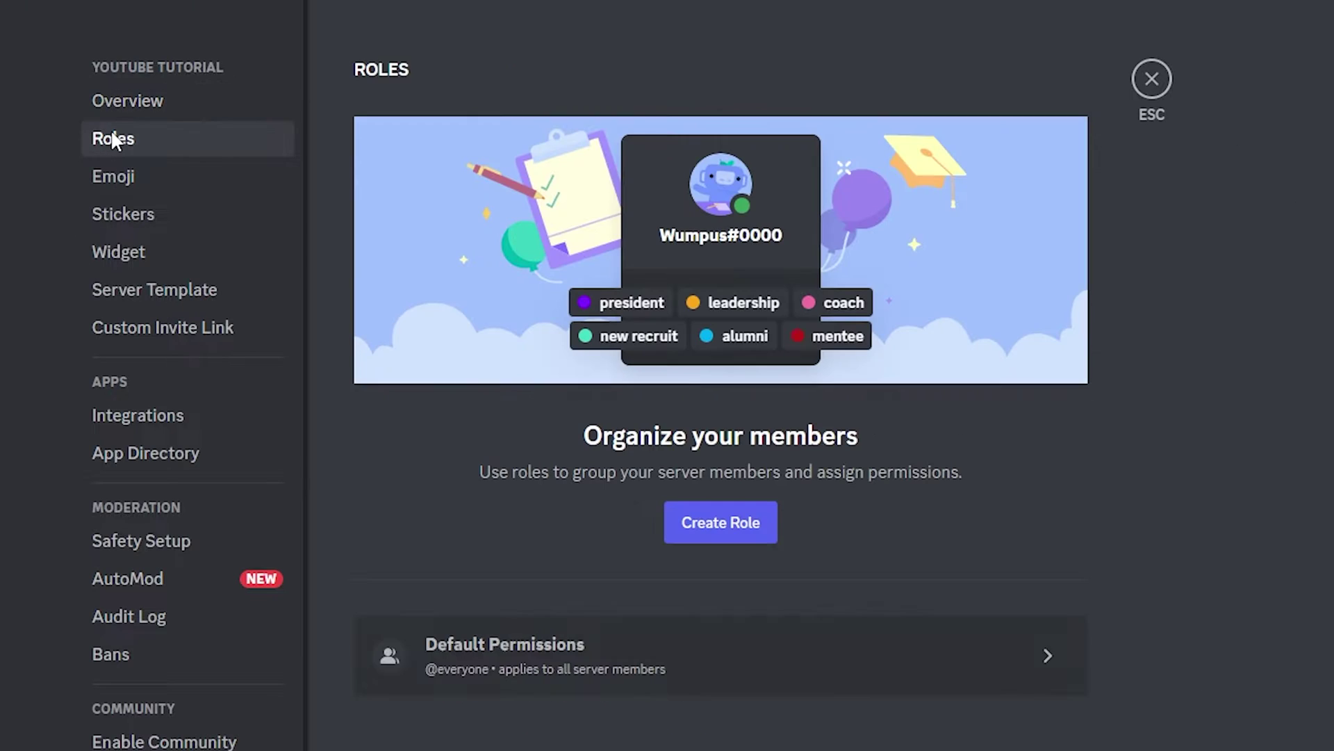
{"action": "left_click", "coordinate": [699, 521]}
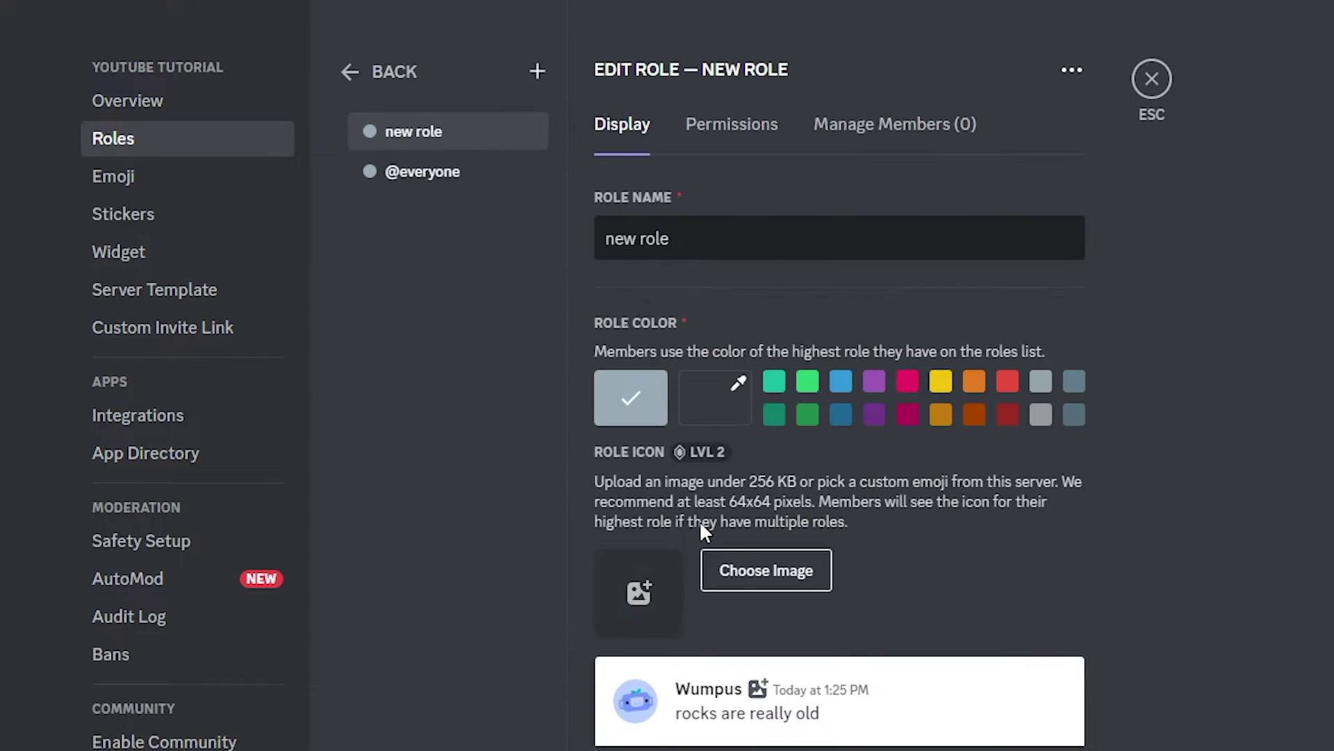
{"action": "double_click", "coordinate": [673, 242]}
{"action": "triple_click", "coordinate": [675, 242]}
{"action": "type", "text": "B"}
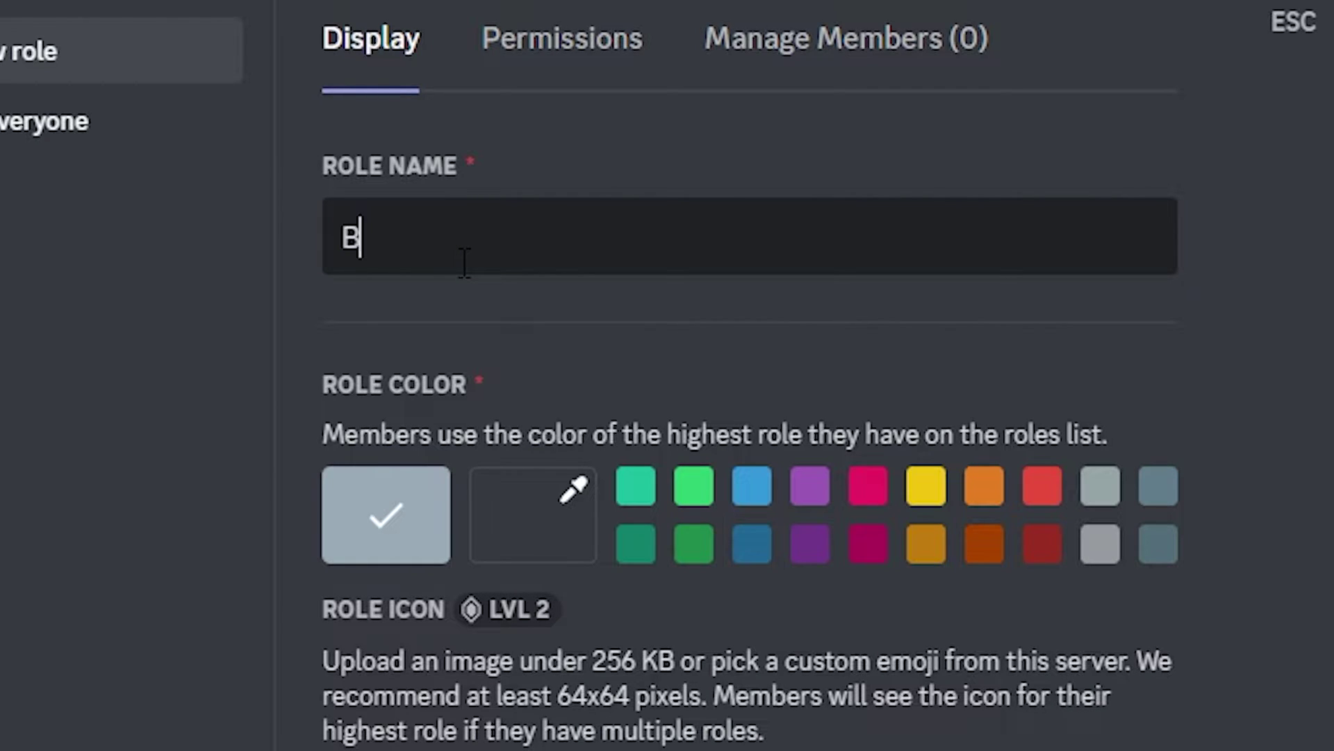
{"action": "type", "text": "OTS"}
Grant the BOTS role Administrator permission and save the changes.
{"action": "scroll", "coordinate": [1064, 667], "scroll_direction": "down", "scroll_amount": 3}
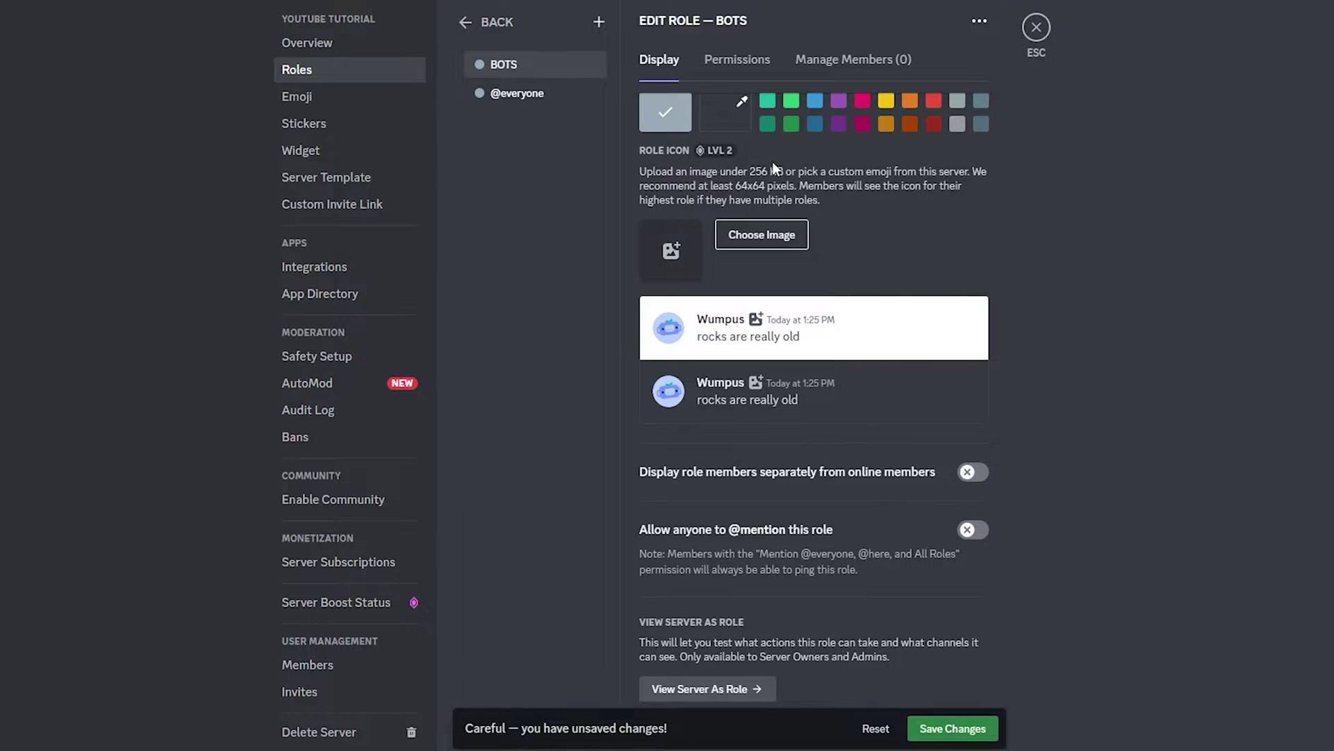
{"action": "left_click", "coordinate": [738, 59]}
{"action": "scroll", "coordinate": [943, 420], "scroll_direction": "down", "scroll_amount": 10}
{"action": "scroll", "coordinate": [998, 478], "scroll_direction": "down", "scroll_amount": 15}
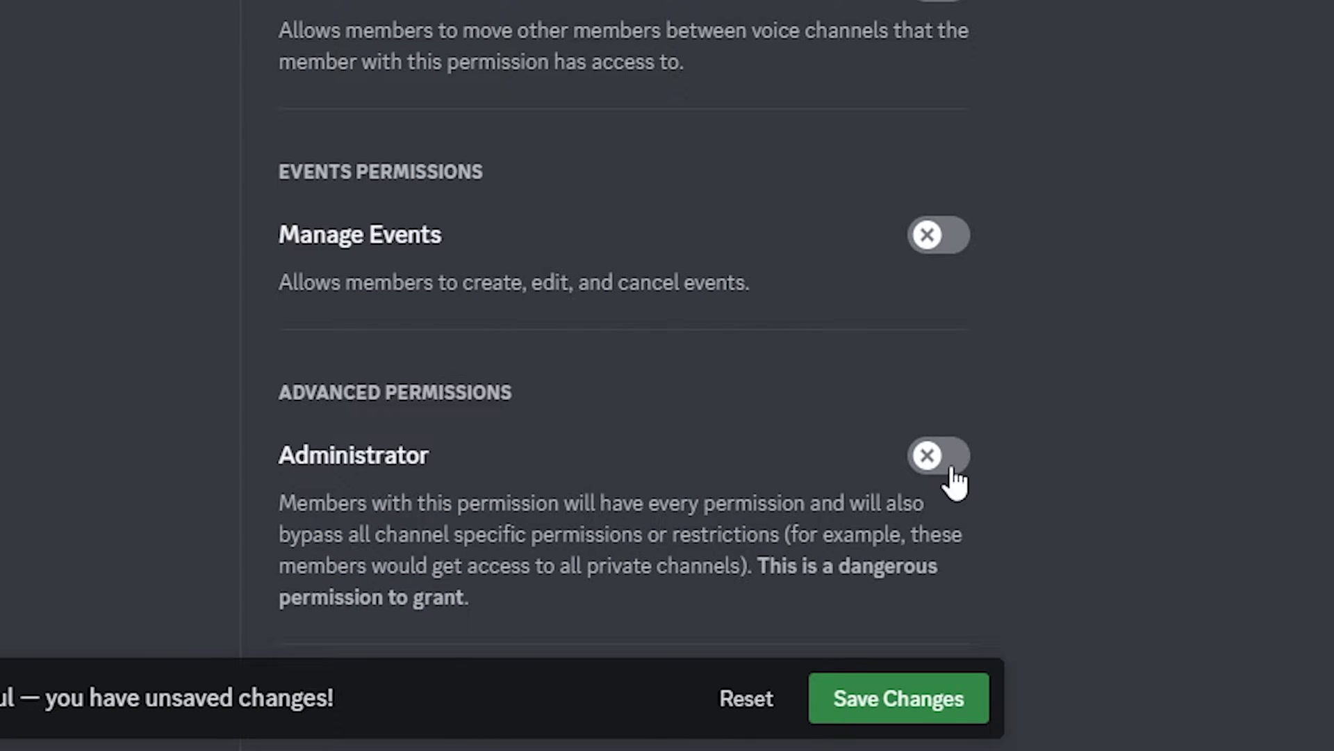
{"action": "left_click", "coordinate": [972, 605]}
{"action": "left_click", "coordinate": [941, 695]}
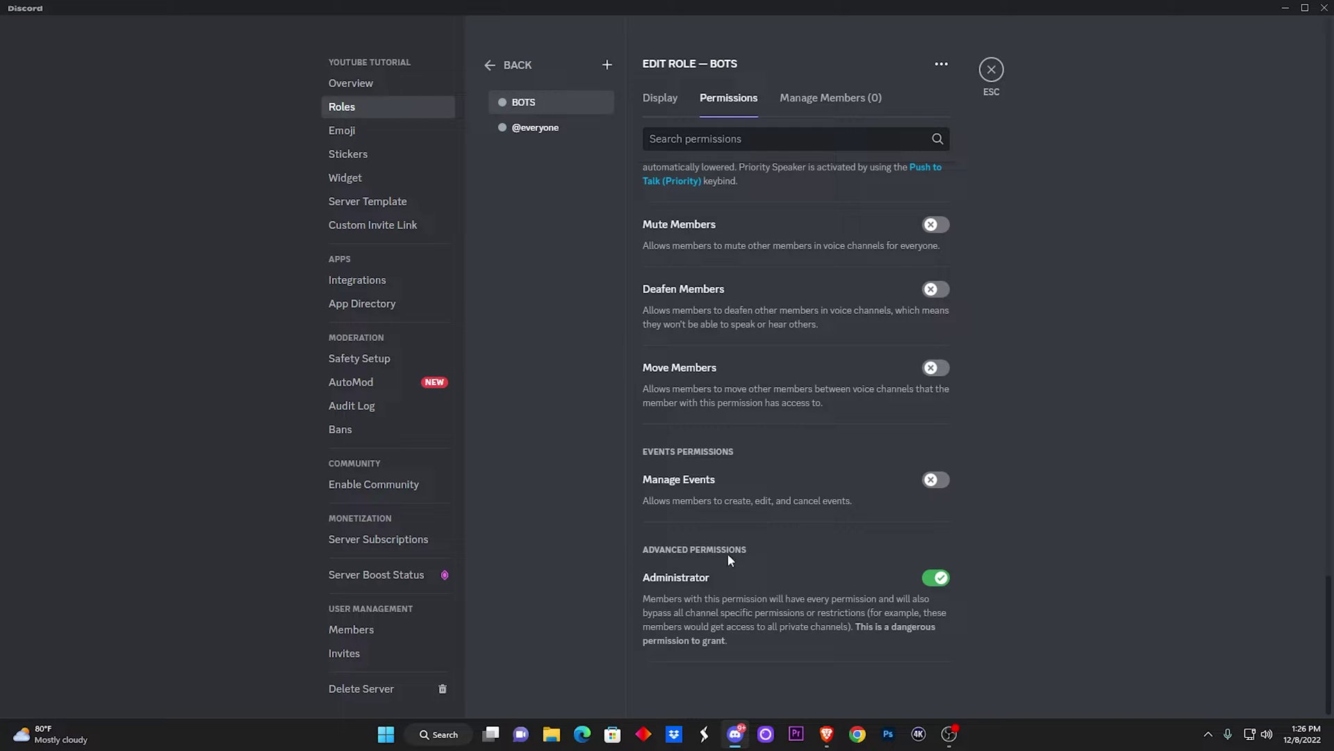
{"action": "left_click", "coordinate": [509, 65]}
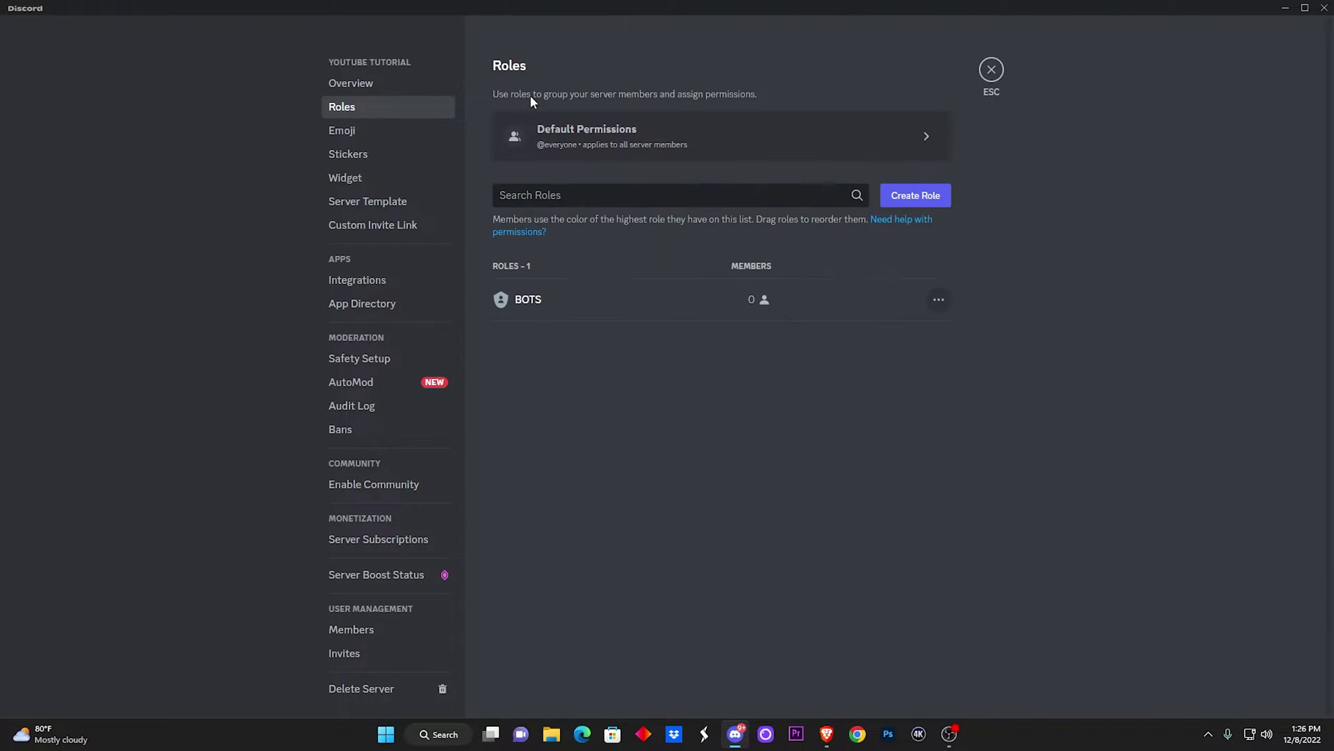
{"action": "left_click", "coordinate": [992, 70]}
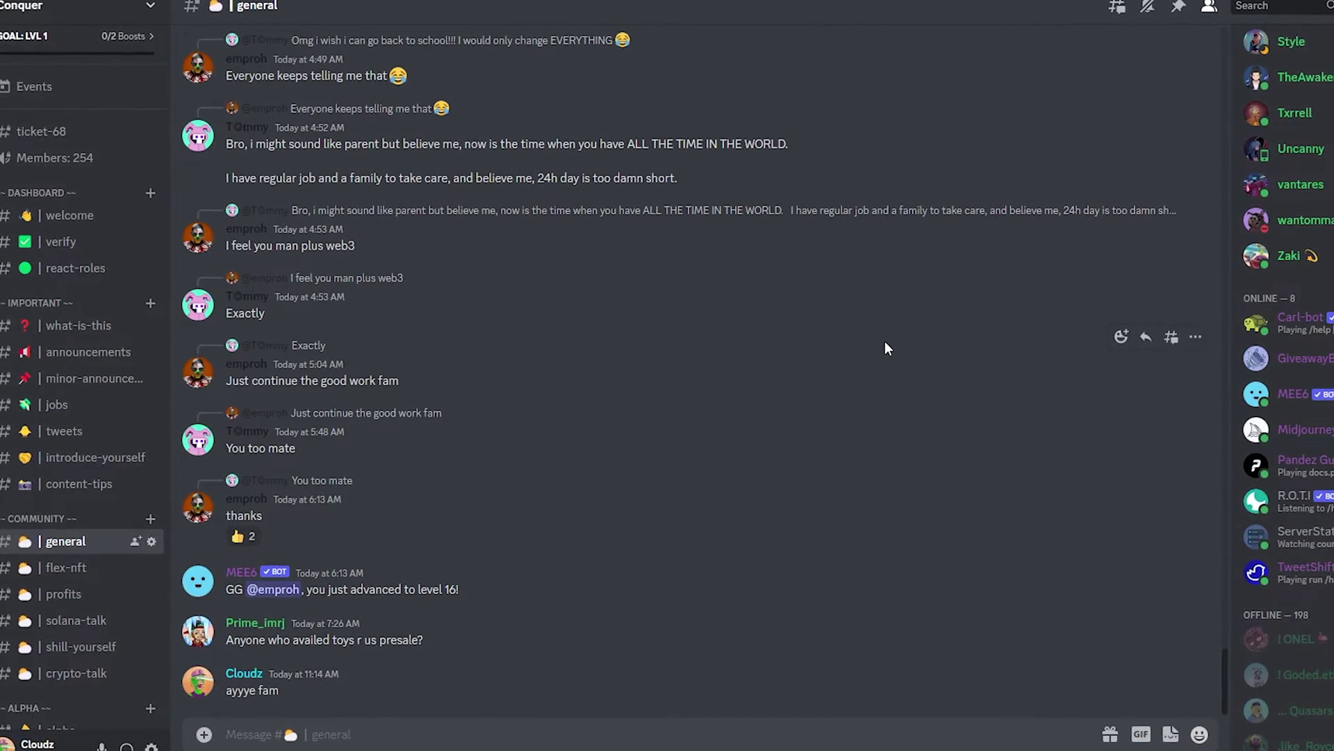
{"action": "scroll", "coordinate": [1324, 195], "scroll_direction": "up", "scroll_amount": 5}
{"action": "scroll", "coordinate": [1329, 205], "scroll_direction": "down", "scroll_amount": 8}
{"action": "scroll", "coordinate": [1304, 189], "scroll_direction": "up", "scroll_amount": 2}
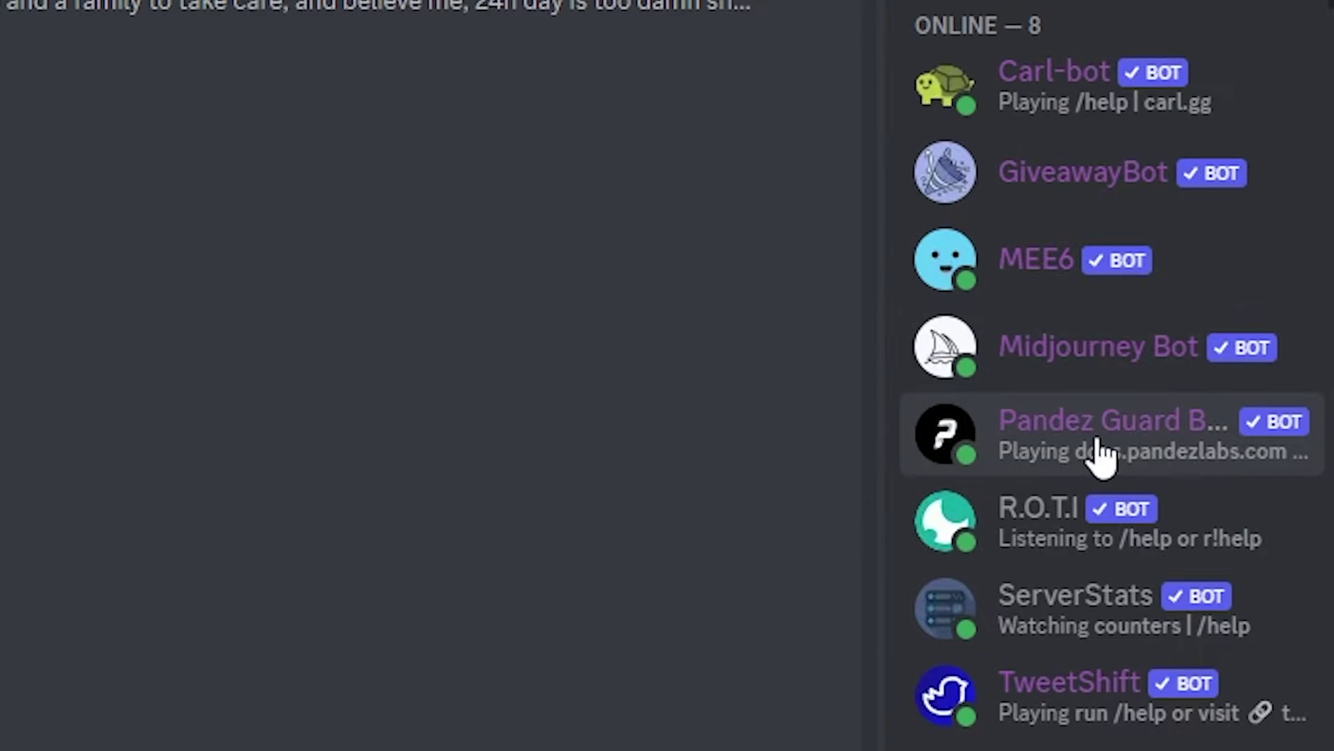
{"action": "left_click", "coordinate": [1099, 452]}
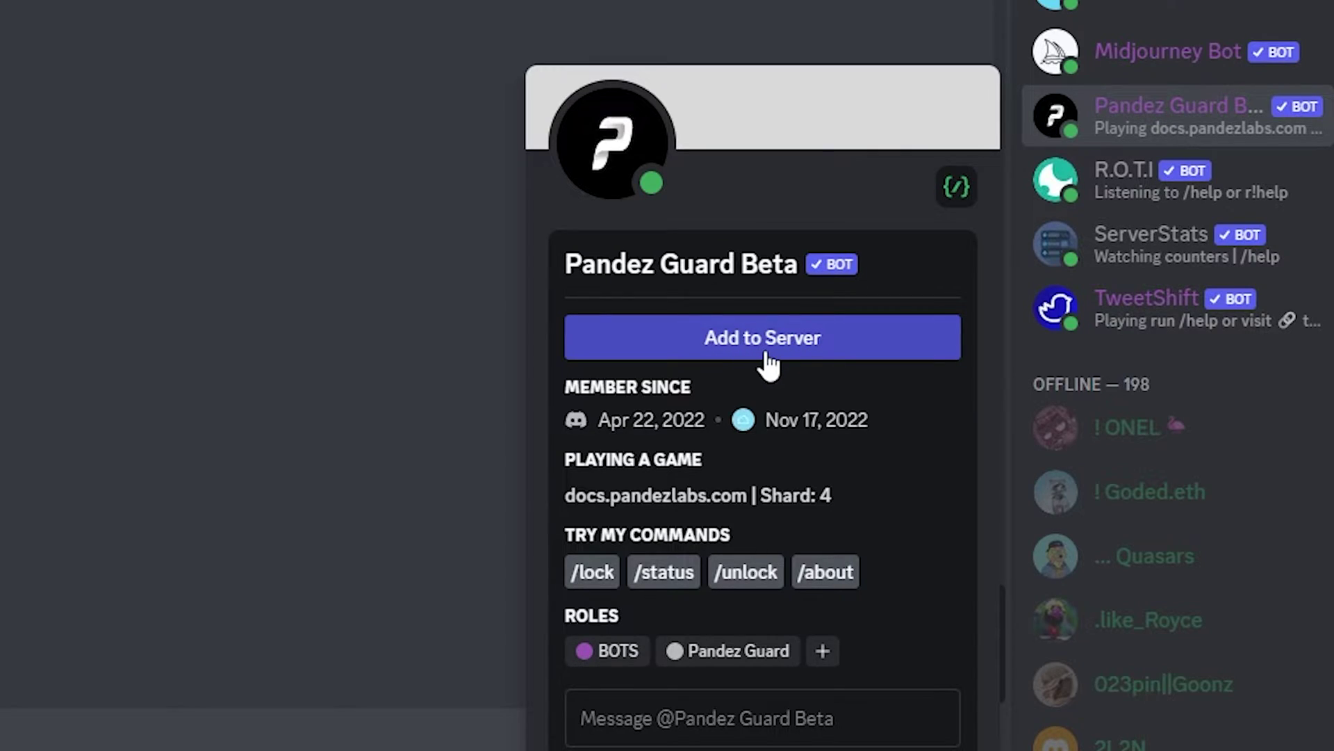
Add Pandez Guard Beta to the YouTube Tutorial server, authorizing its permissions and passing hCaptcha.
{"action": "left_click", "coordinate": [767, 353]}
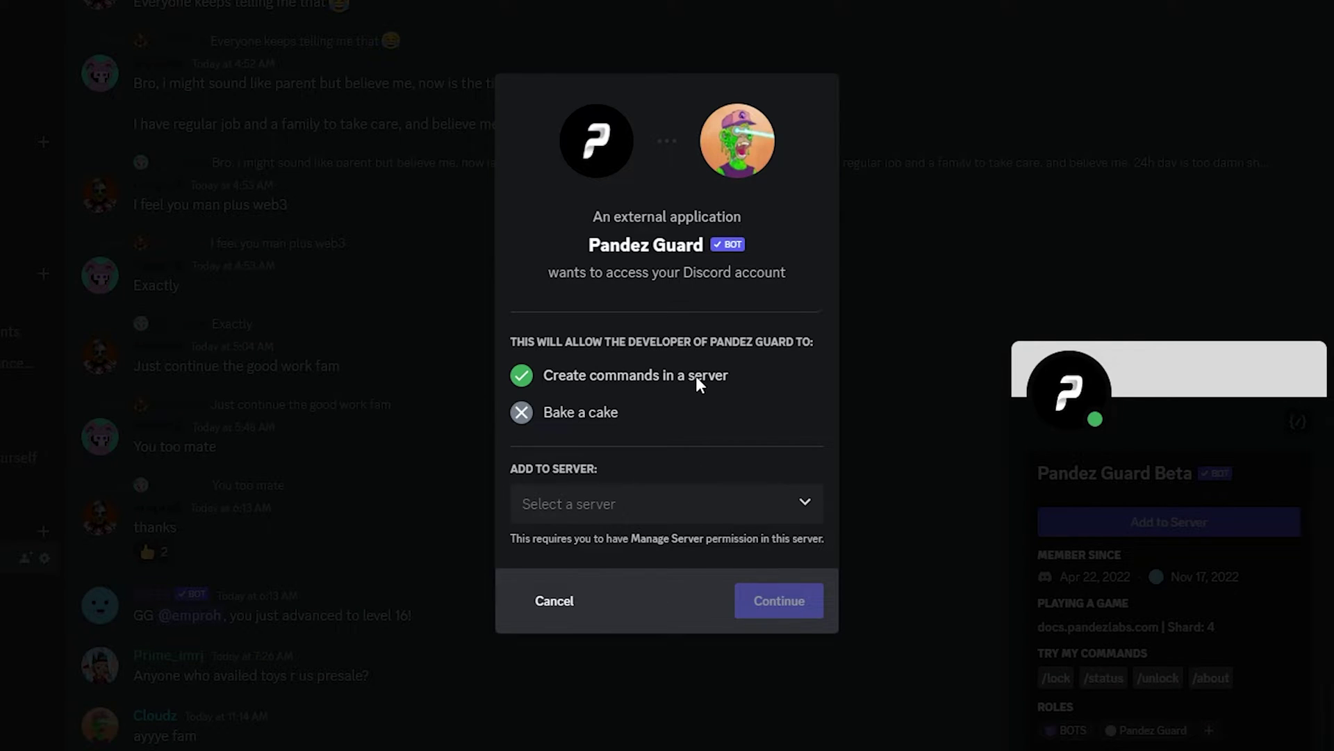
{"action": "left_click", "coordinate": [610, 504]}
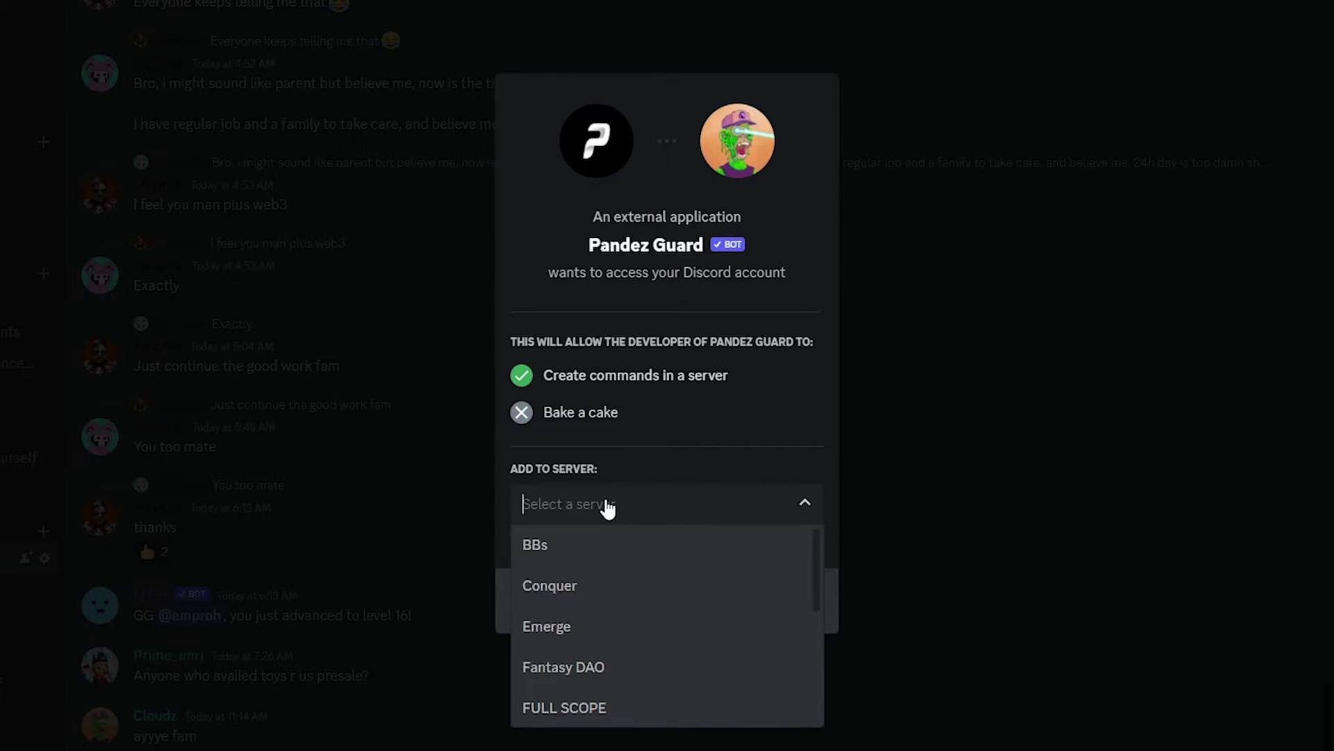
{"action": "scroll", "coordinate": [577, 598], "scroll_direction": "down", "scroll_amount": 5}
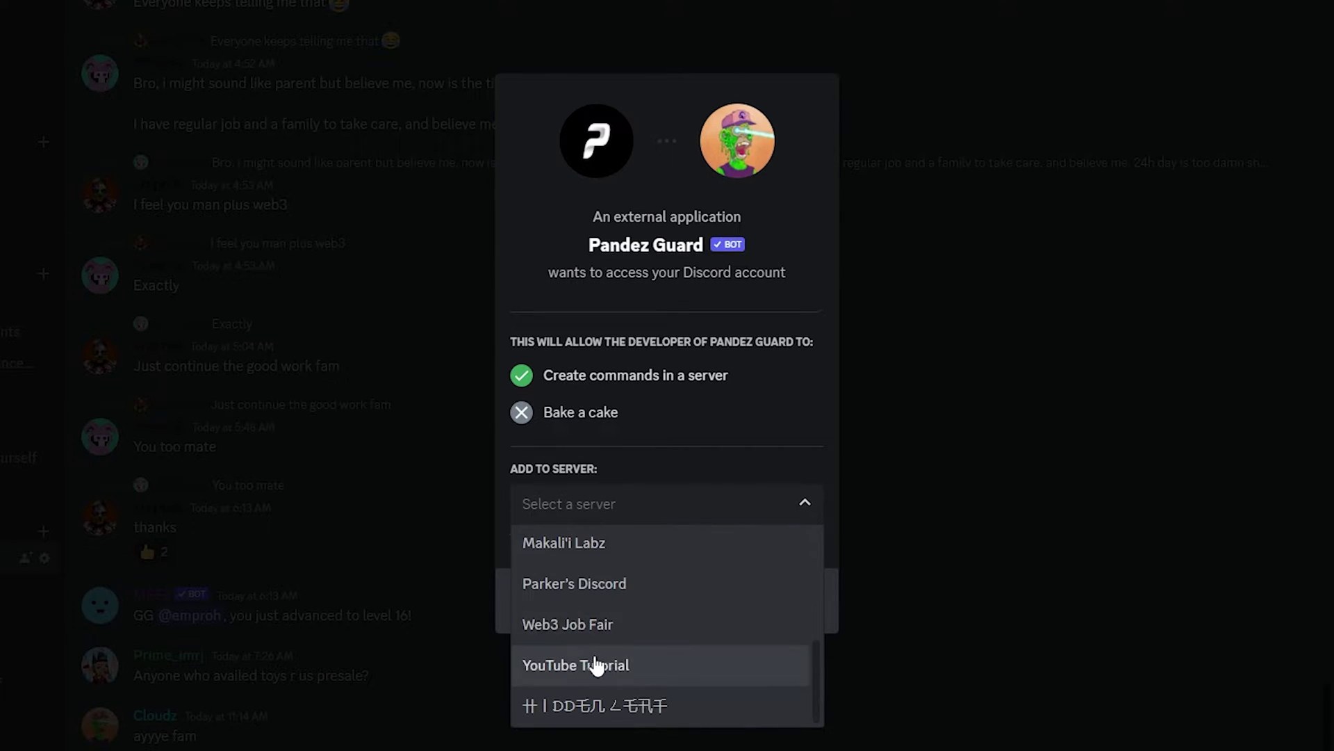
{"action": "scroll", "coordinate": [603, 589], "scroll_direction": "up", "scroll_amount": 5}
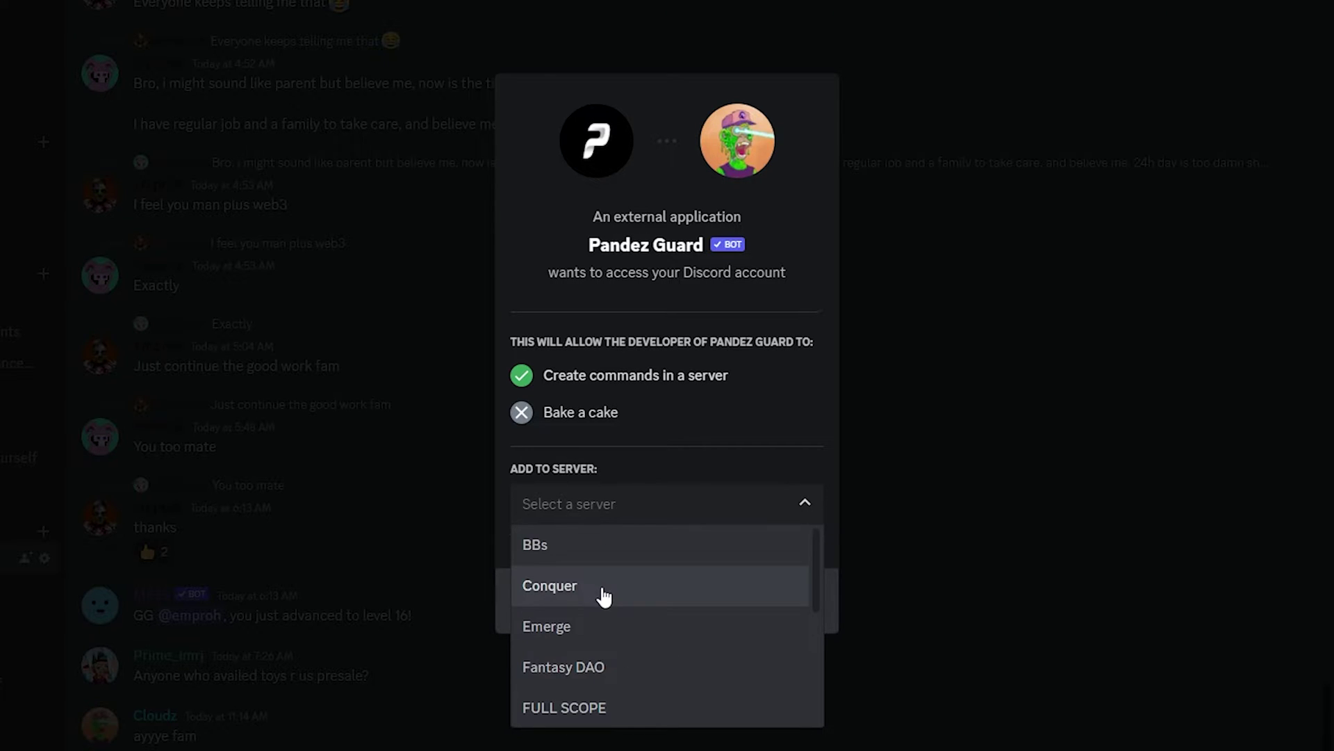
{"action": "scroll", "coordinate": [605, 595], "scroll_direction": "down", "scroll_amount": 5}
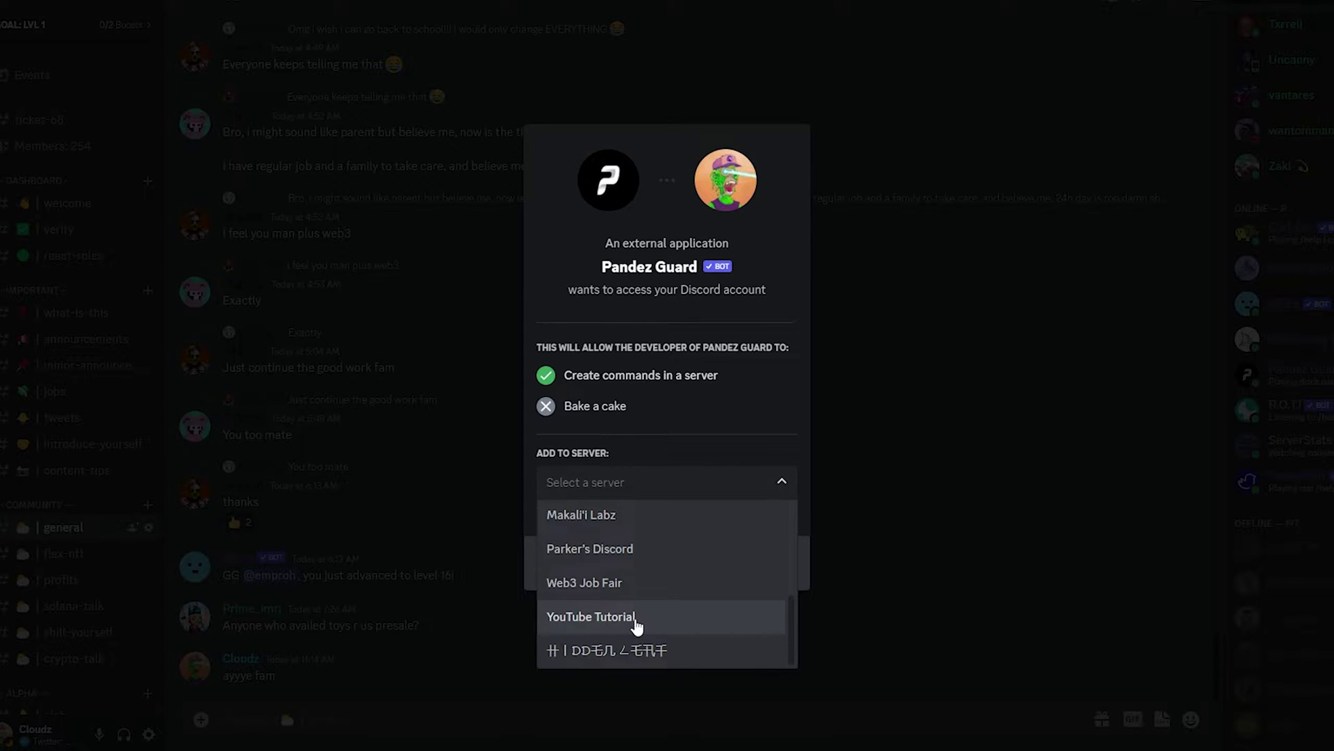
{"action": "left_click", "coordinate": [637, 626]}
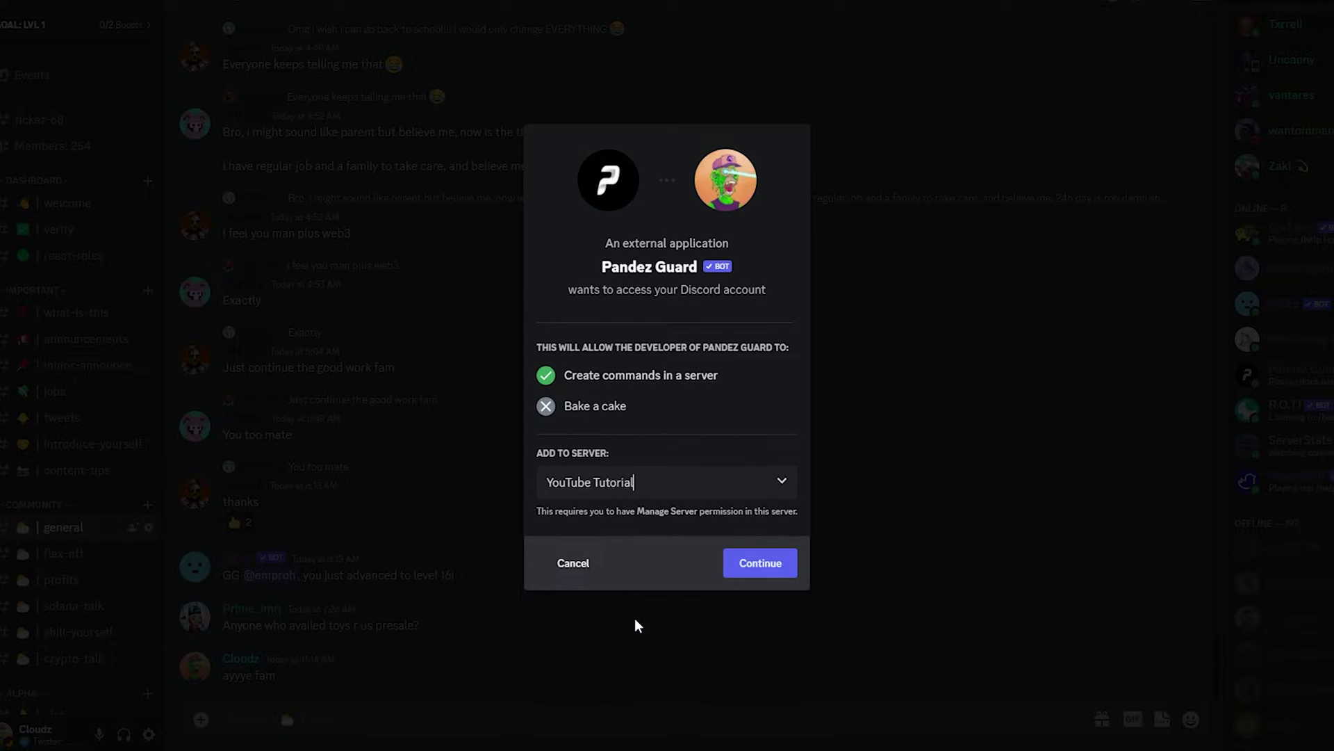
{"action": "left_click", "coordinate": [765, 574]}
{"action": "scroll", "coordinate": [710, 581], "scroll_direction": "down", "scroll_amount": 3}
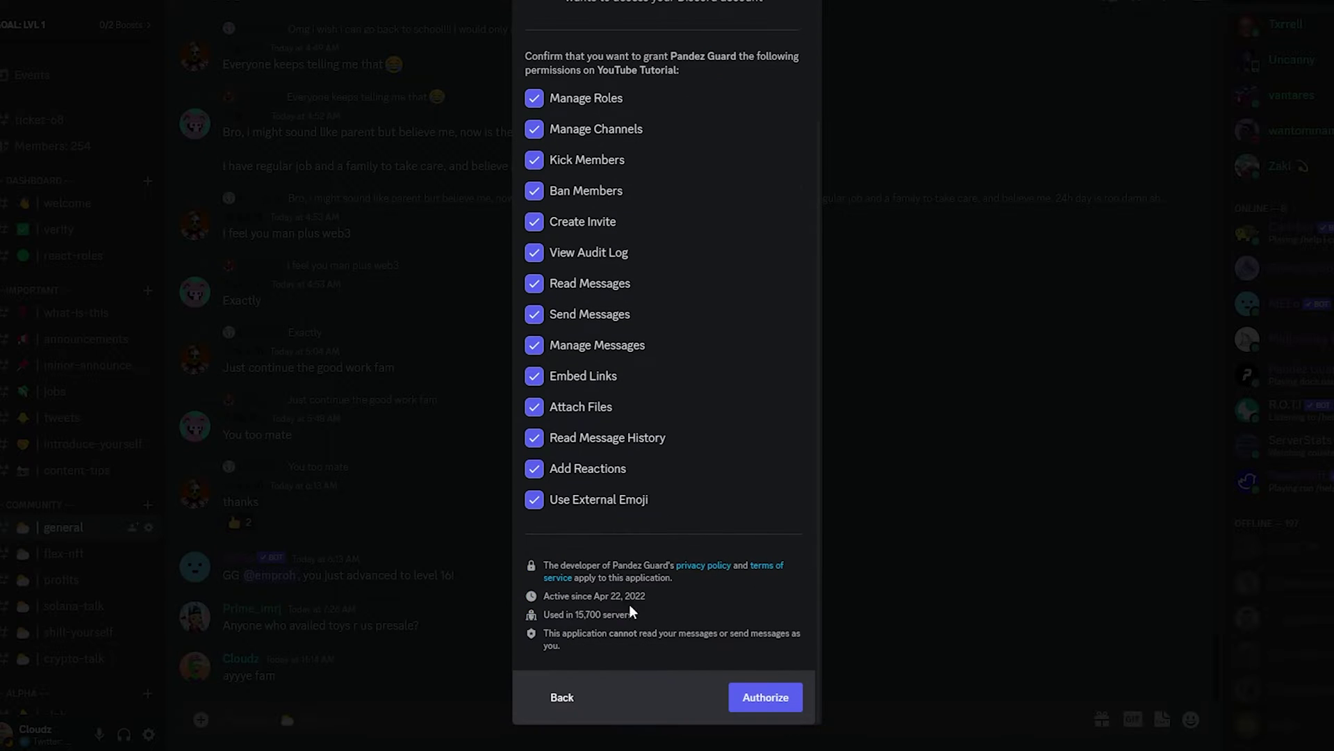
{"action": "left_click", "coordinate": [768, 697]}
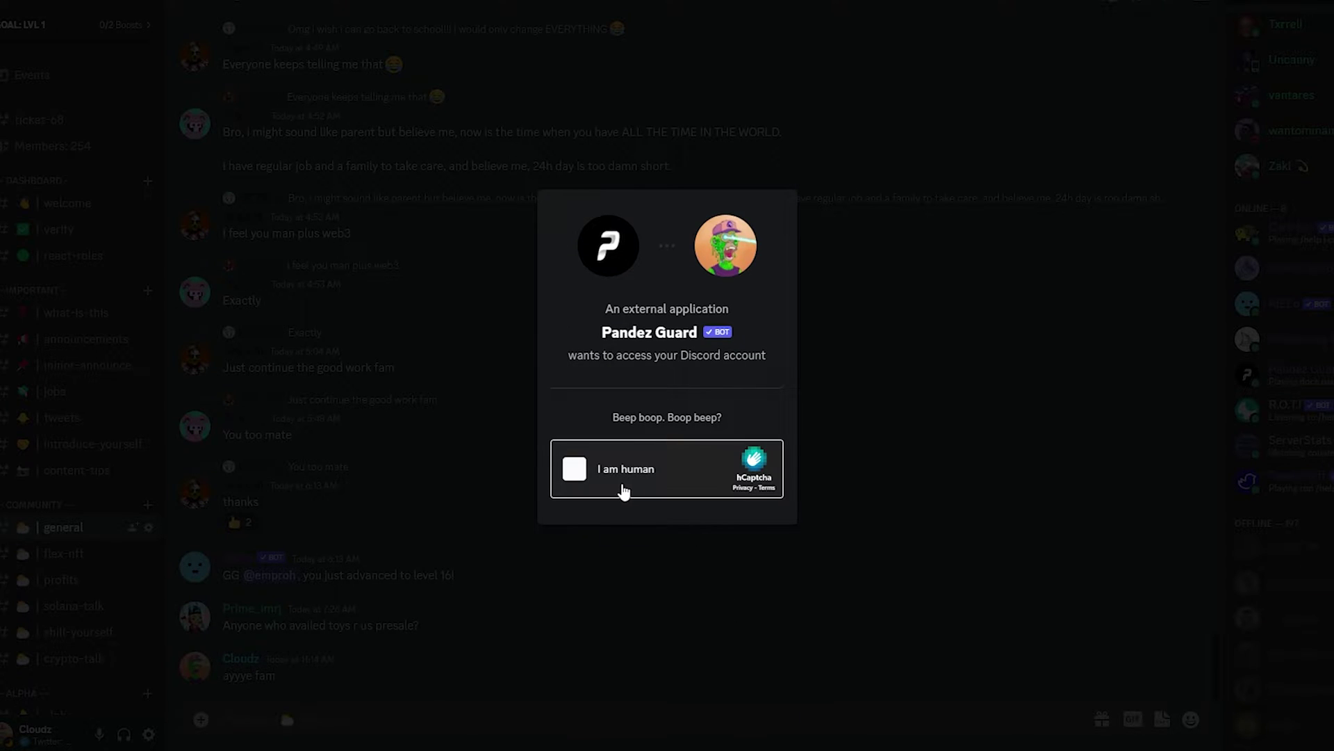
{"action": "left_click", "coordinate": [585, 473]}
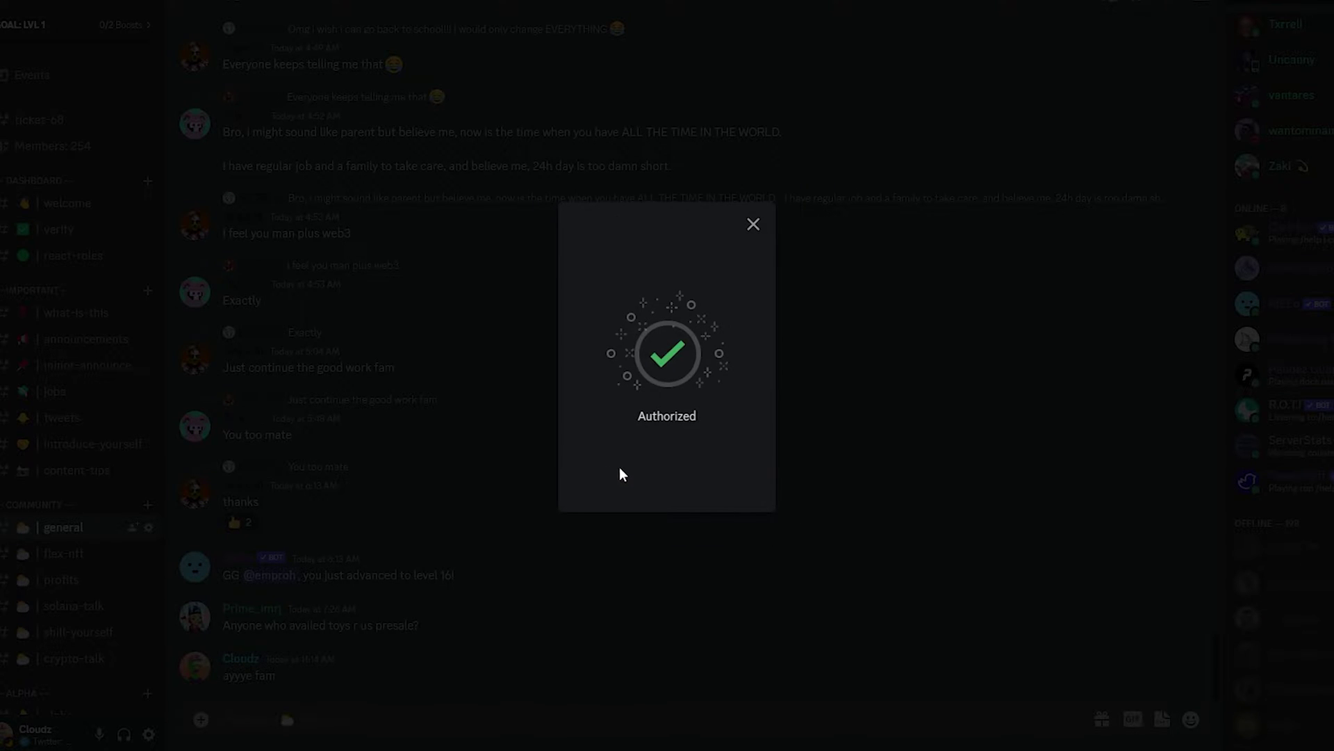
{"action": "key", "text": "Escape"}
In YouTube Tutorial, add the BOTS role to Pandez Guard Beta from its join message profile.
{"action": "left_click", "coordinate": [25, 80]}
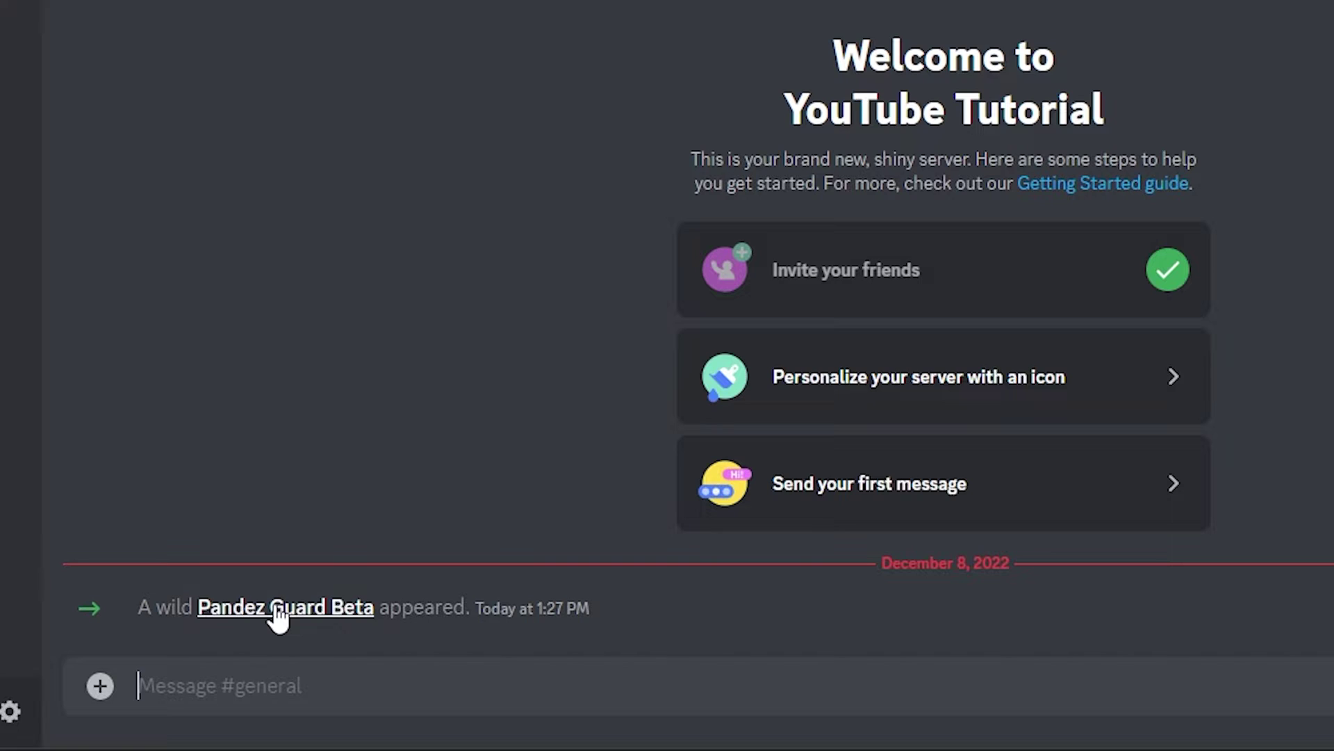
{"action": "left_click", "coordinate": [283, 617]}
{"action": "left_click", "coordinate": [580, 603]}
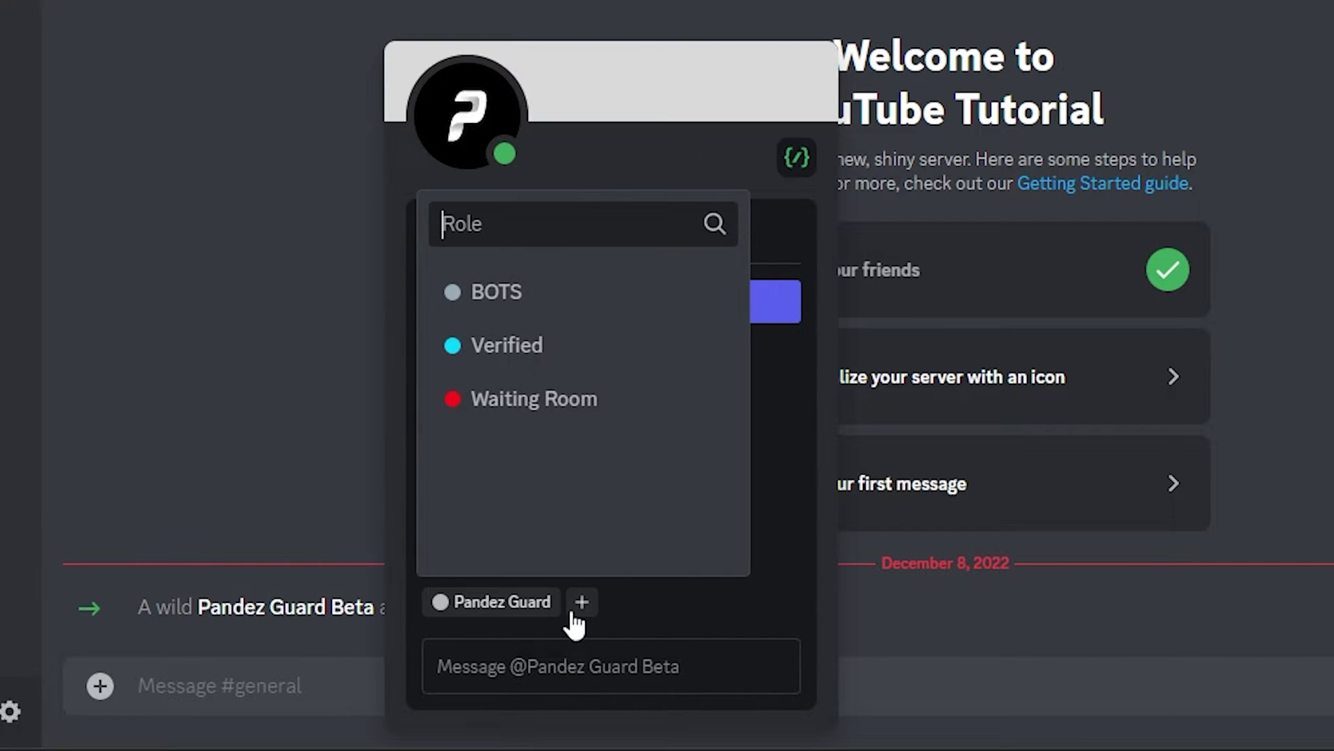
{"action": "left_click", "coordinate": [523, 303]}
{"action": "left_click", "coordinate": [330, 420]}
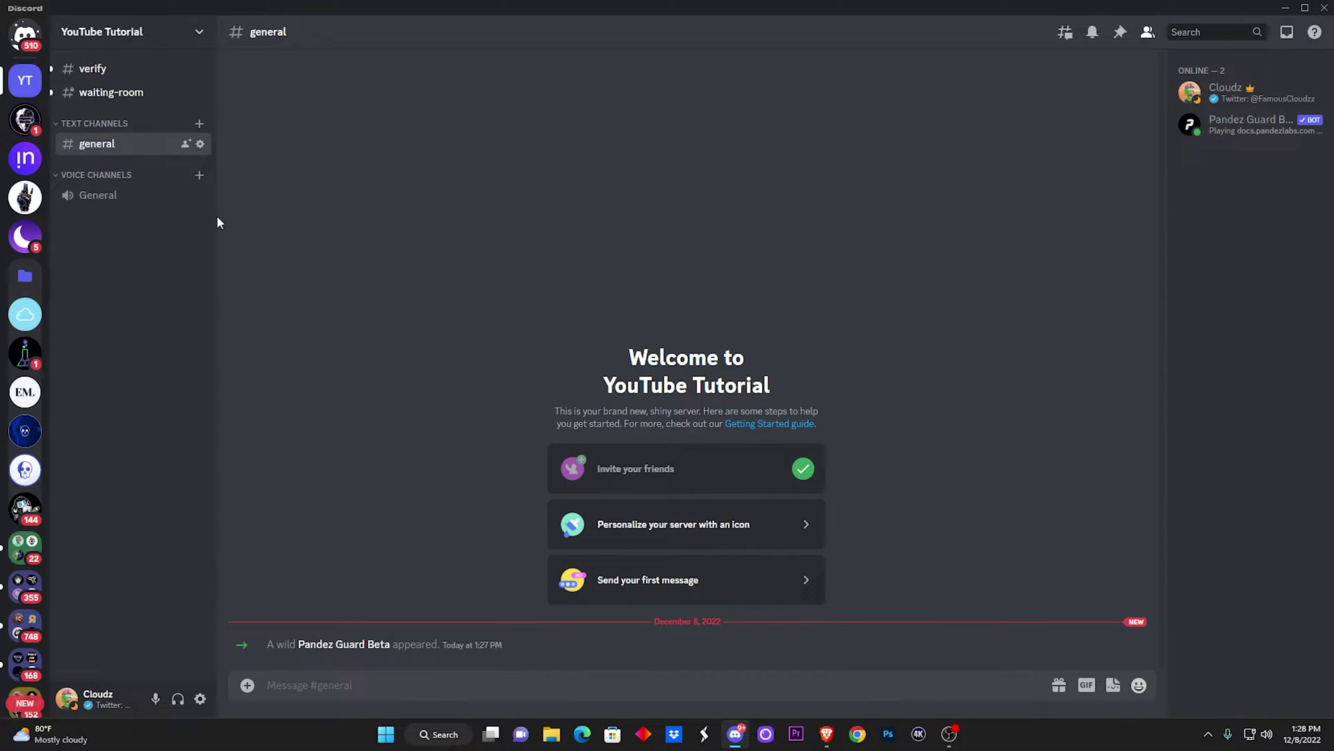
Add a private text channel named bot-commands under Text Channels, skipping member selection.
{"action": "left_click", "coordinate": [205, 126]}
{"action": "left_click", "coordinate": [199, 123]}
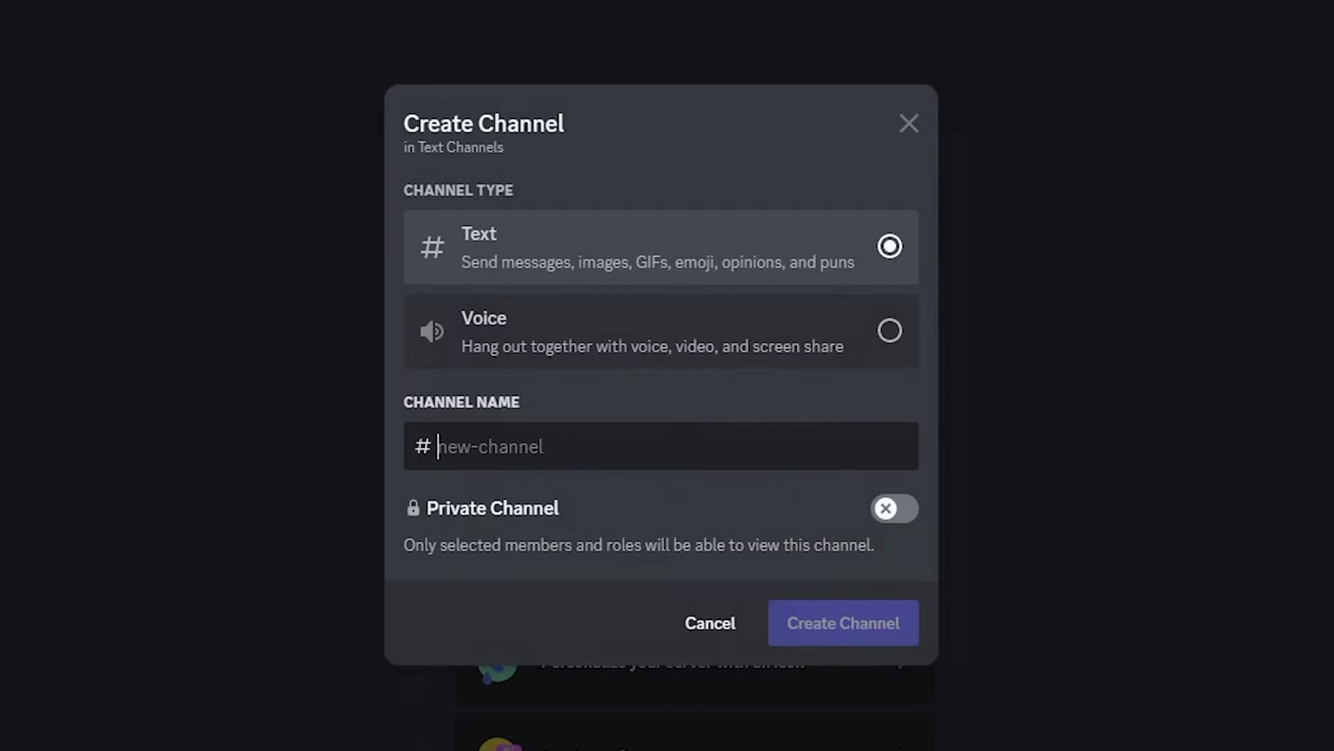
{"action": "type", "text": "bot-commands"}
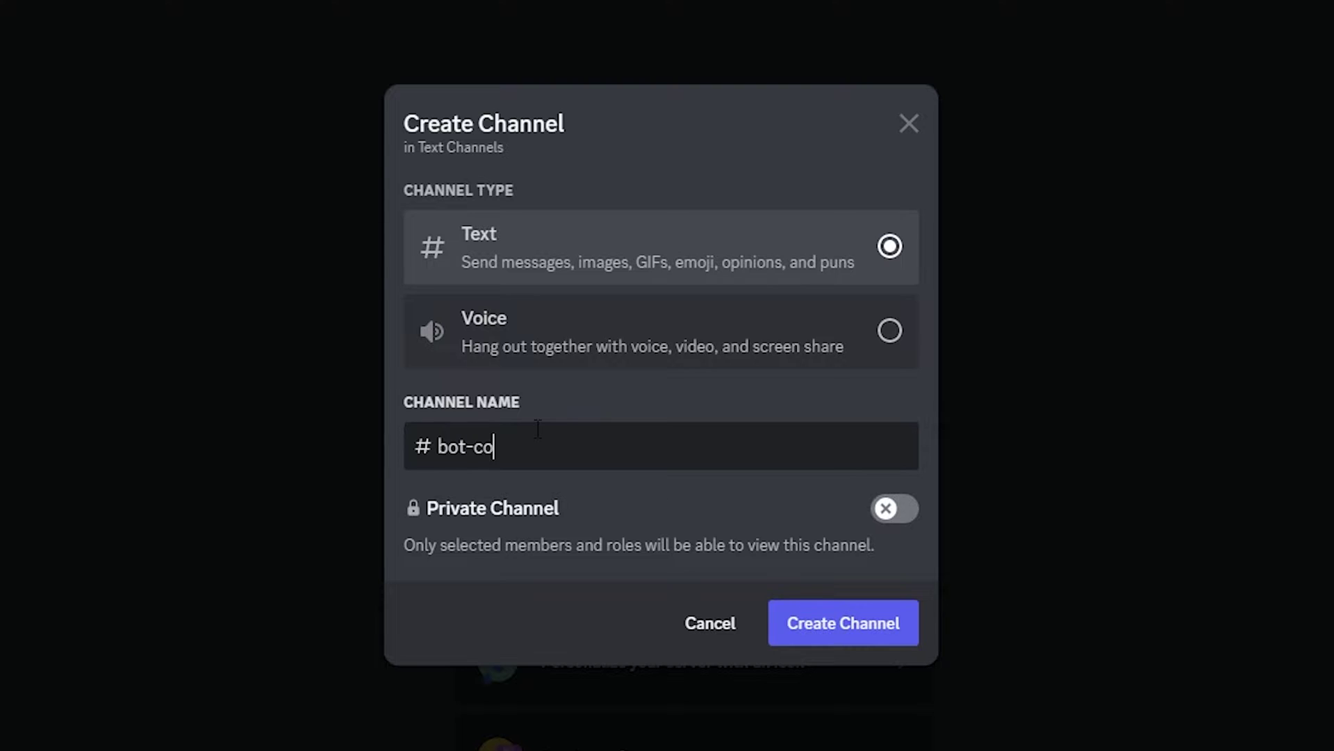
{"action": "left_click", "coordinate": [890, 510]}
{"action": "left_click", "coordinate": [884, 611]}
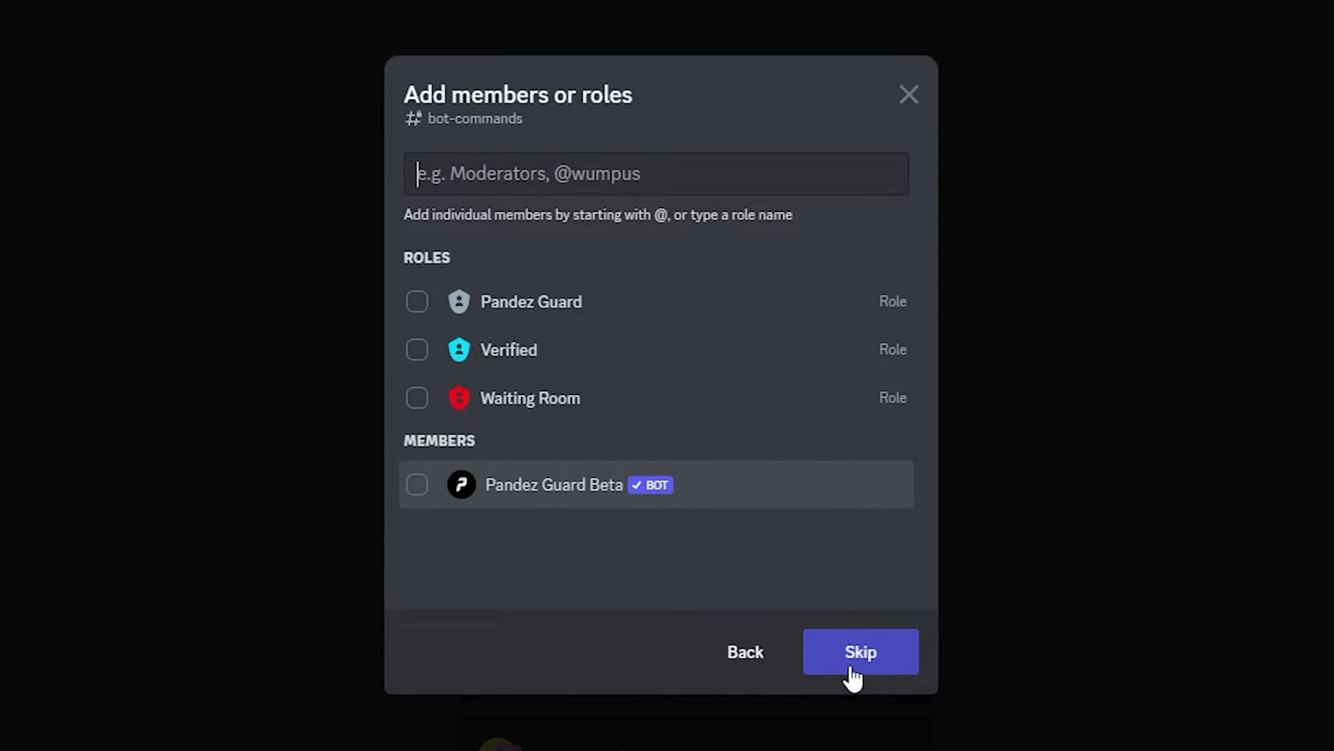
{"action": "left_click", "coordinate": [856, 666]}
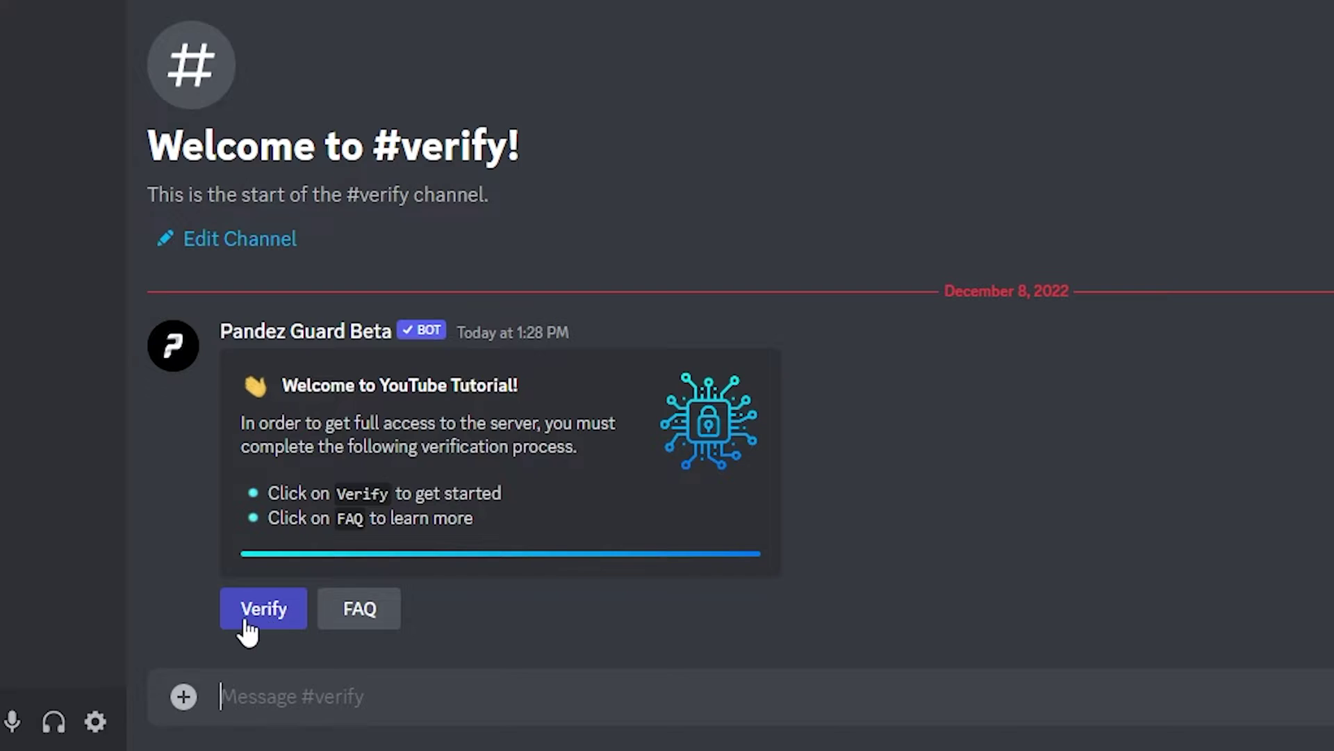
Start Pandez Guard verification in #verify, confirm DMs-off and rules, and open captcha entry.
{"action": "left_click", "coordinate": [246, 622]}
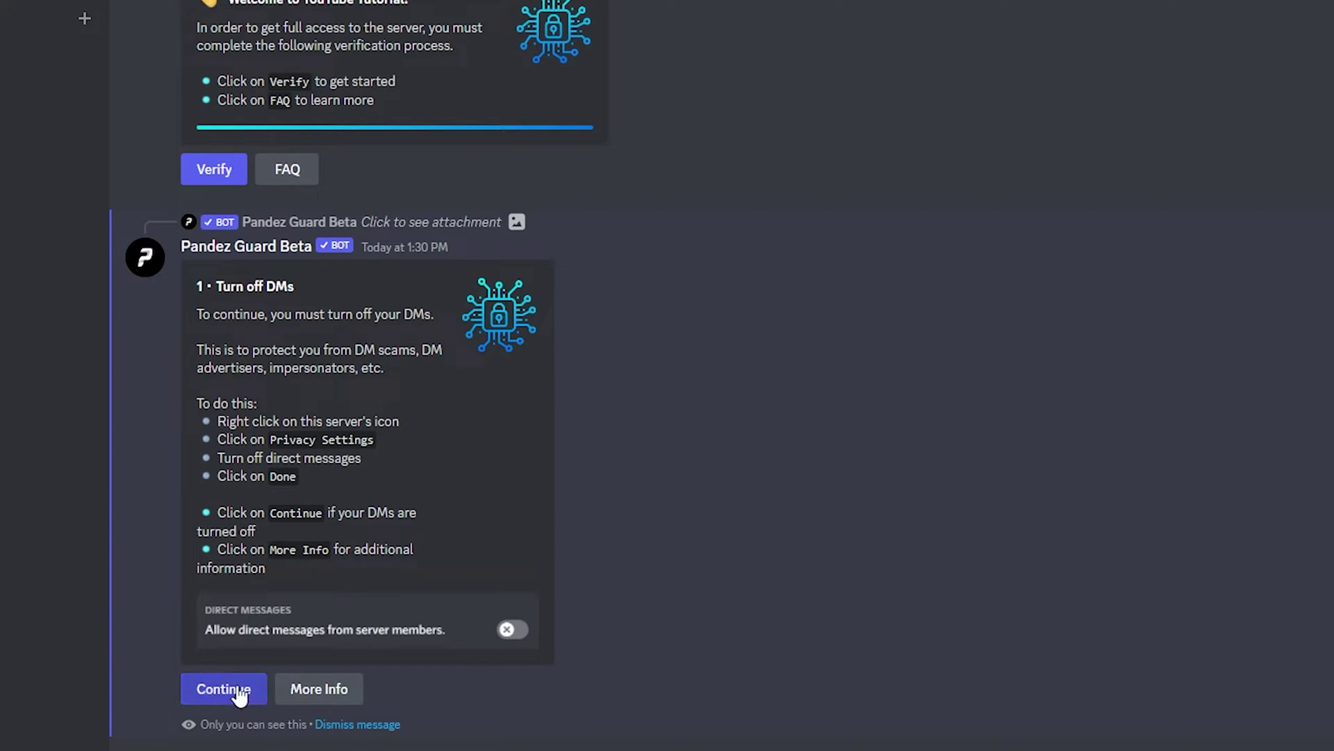
{"action": "left_click", "coordinate": [236, 692]}
{"action": "left_click", "coordinate": [249, 695]}
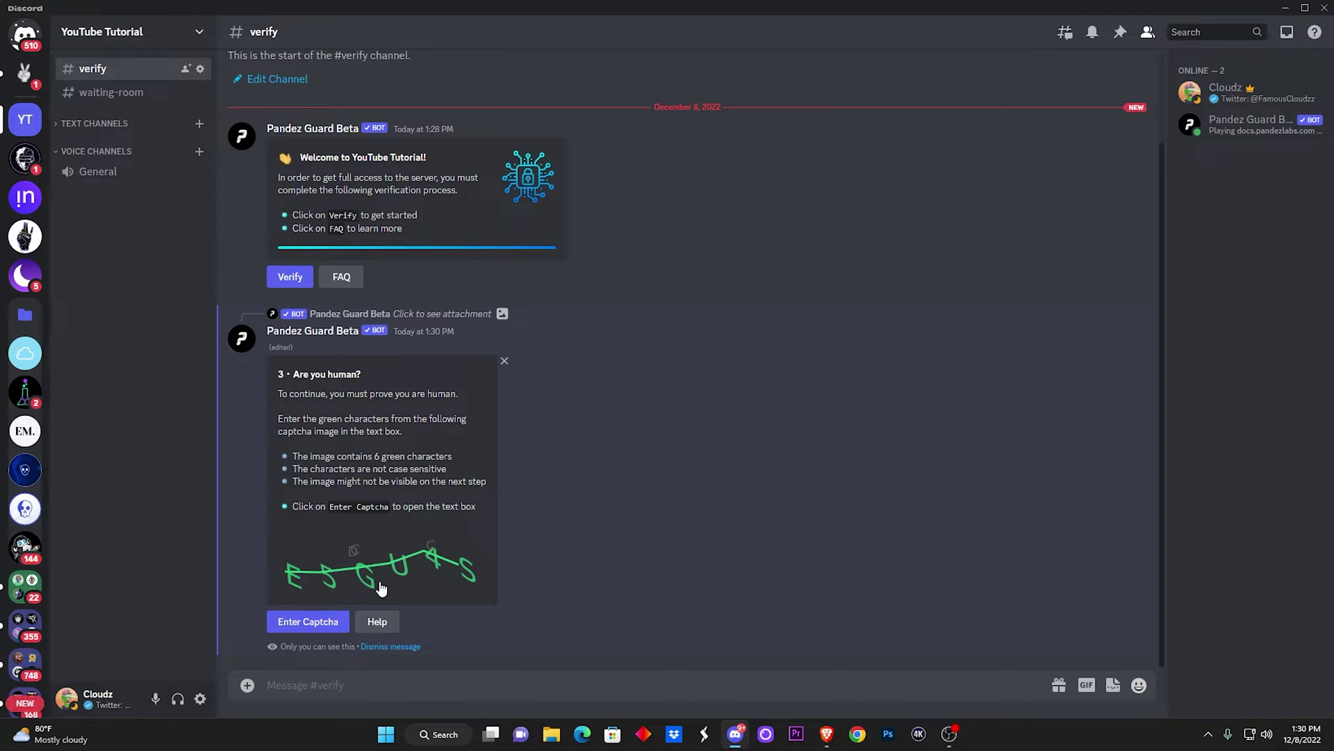
{"action": "left_click", "coordinate": [333, 618]}
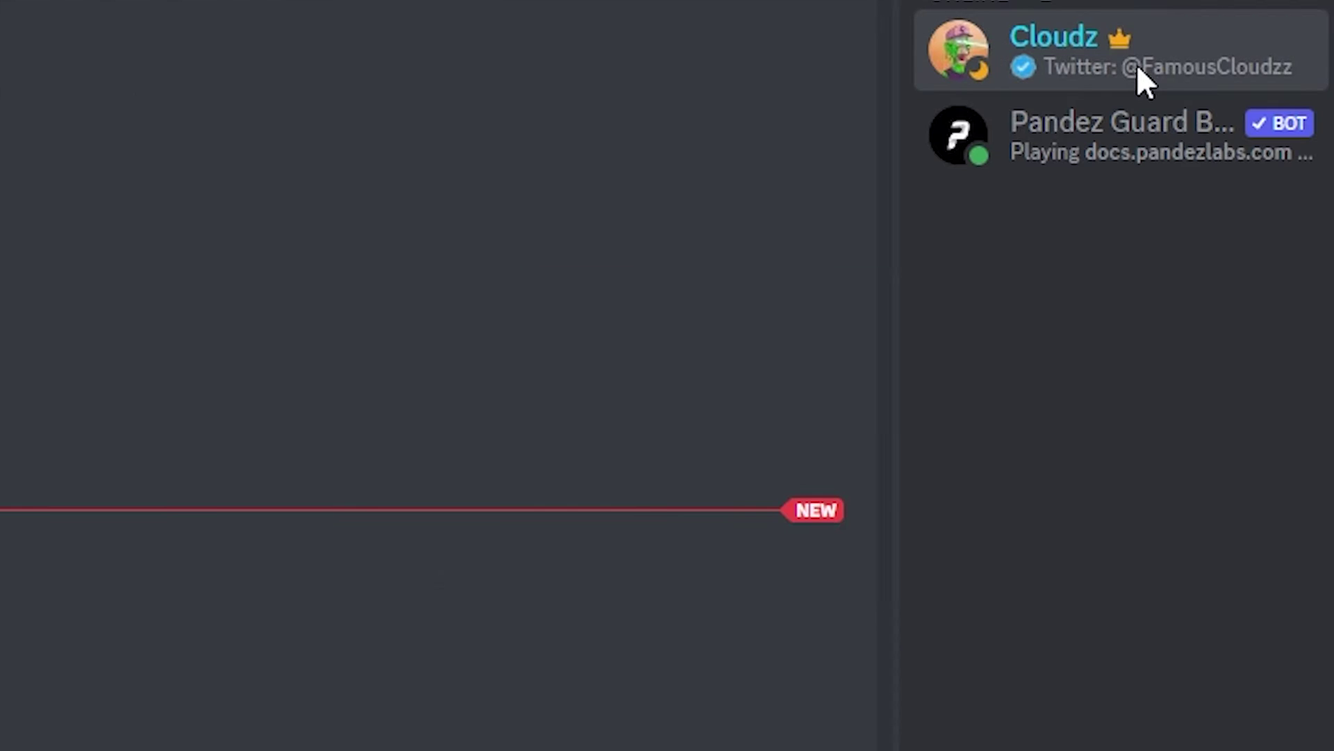
Check your profile shows the Verified role, then expand Text Channels and open #general.
{"action": "left_click", "coordinate": [1251, 98]}
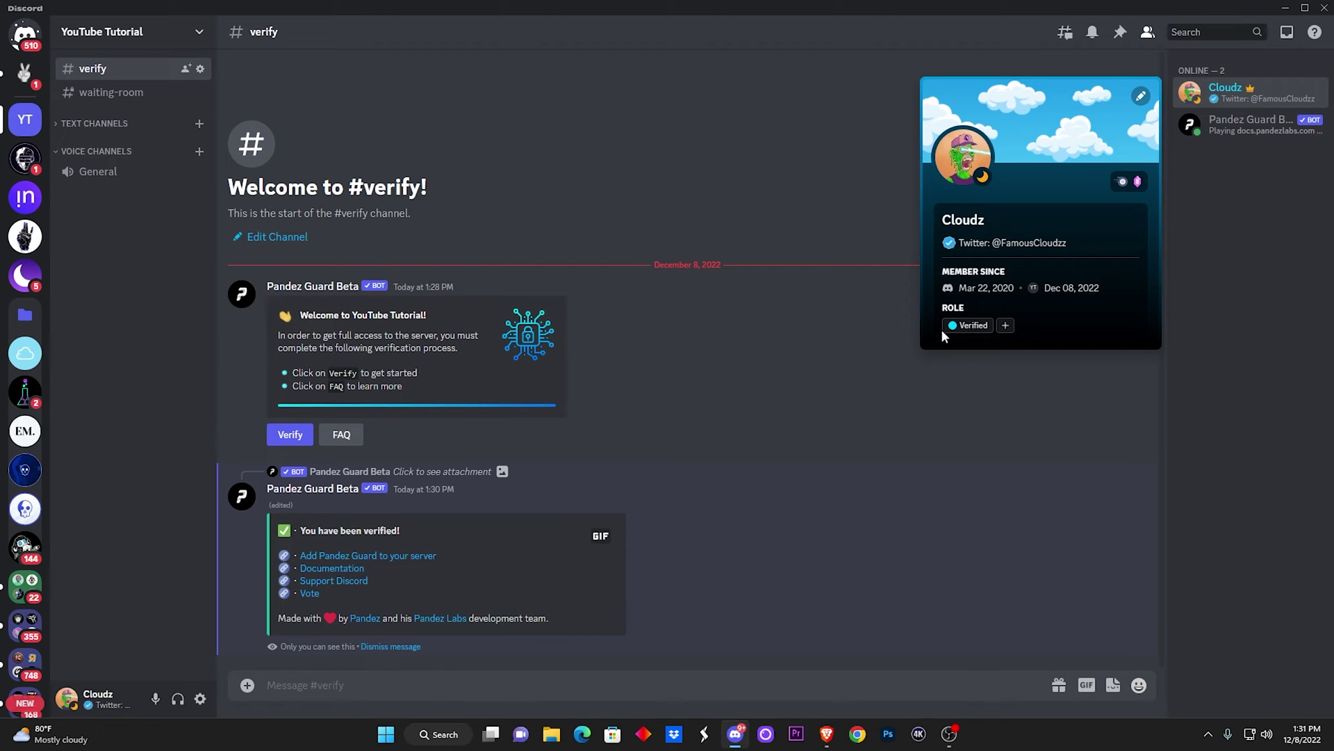
{"action": "left_click", "coordinate": [700, 377]}
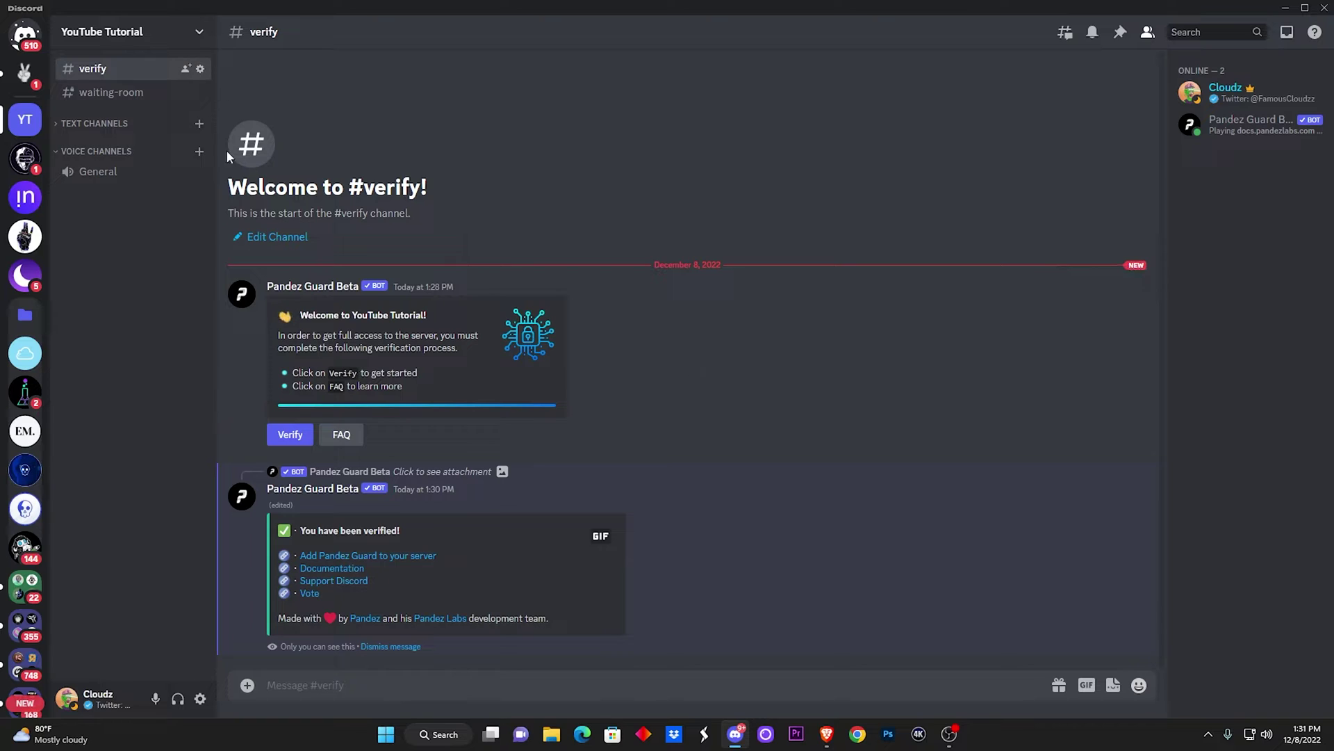
{"action": "left_click", "coordinate": [95, 123]}
{"action": "left_click", "coordinate": [132, 143]}
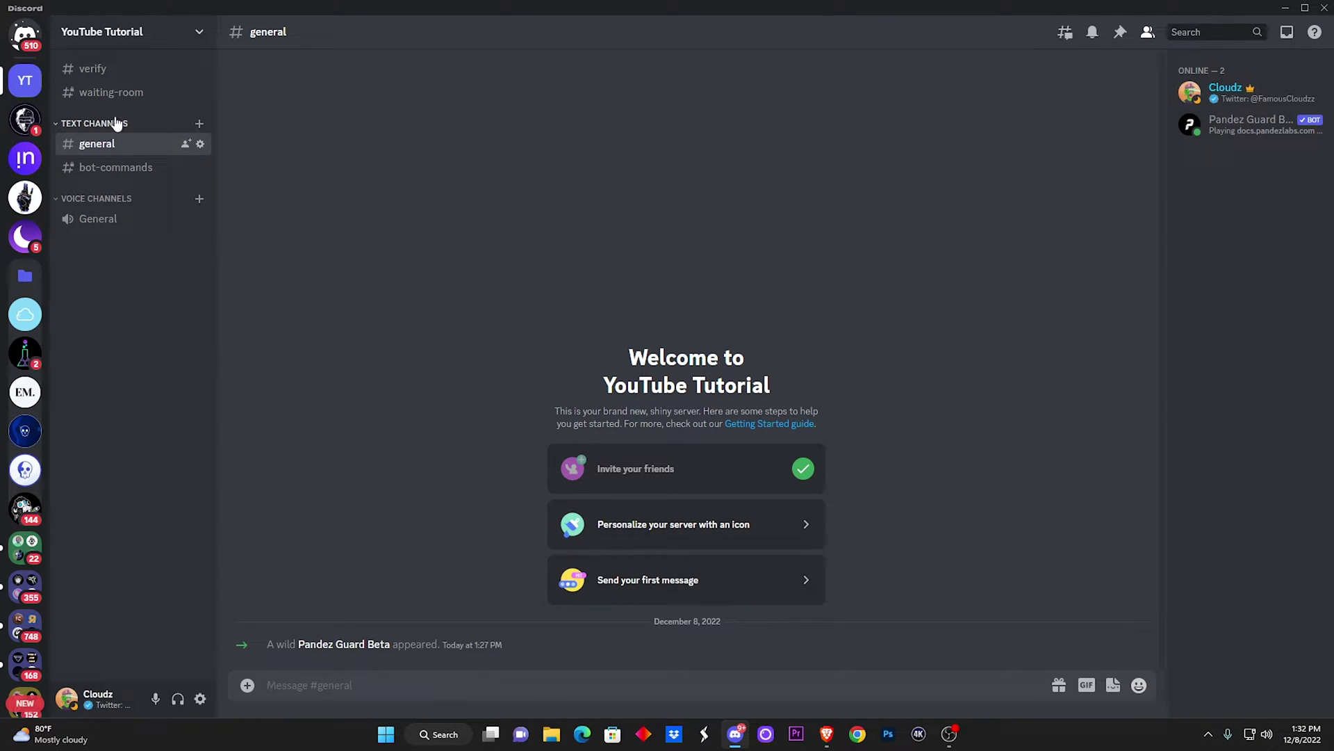
Set the Text Channels category to Private Category, allow Verified to View Channels, and save.
{"action": "right_click", "coordinate": [111, 123]}
{"action": "mouse_move", "coordinate": [152, 225]}
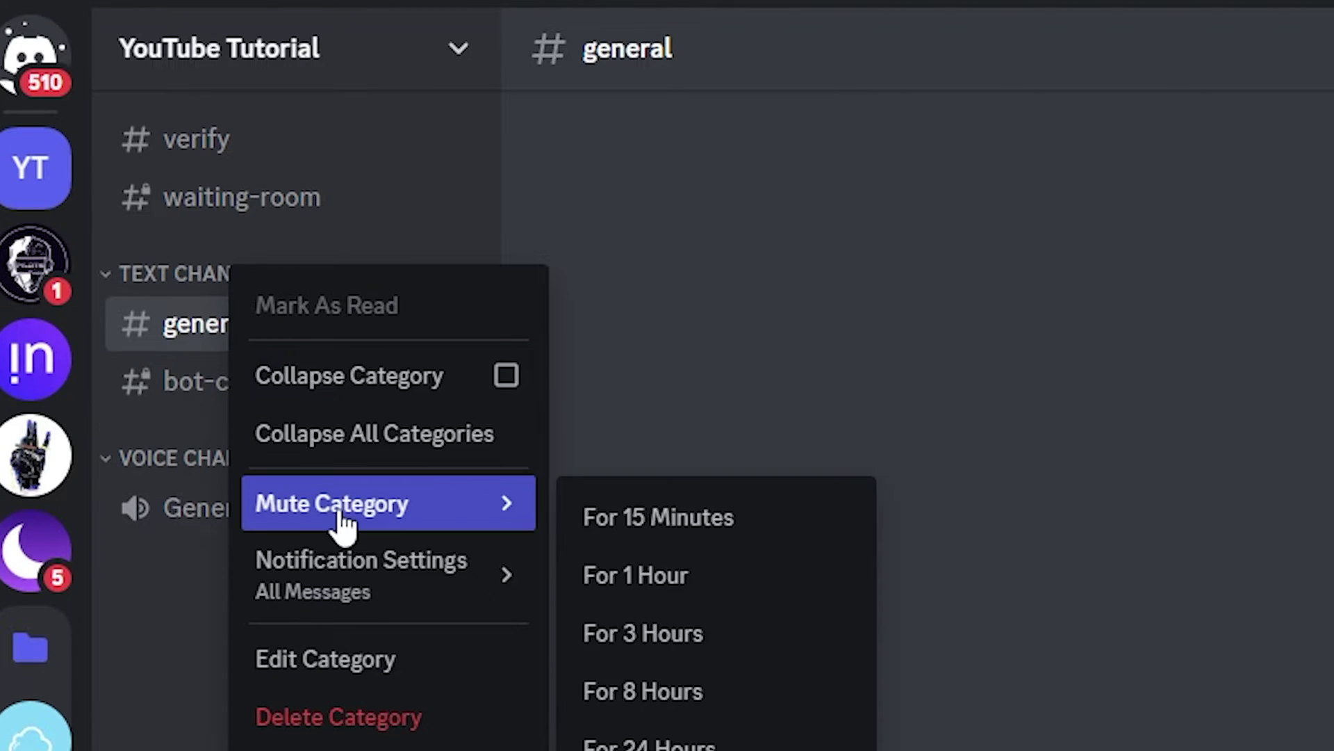
{"action": "left_click", "coordinate": [321, 662]}
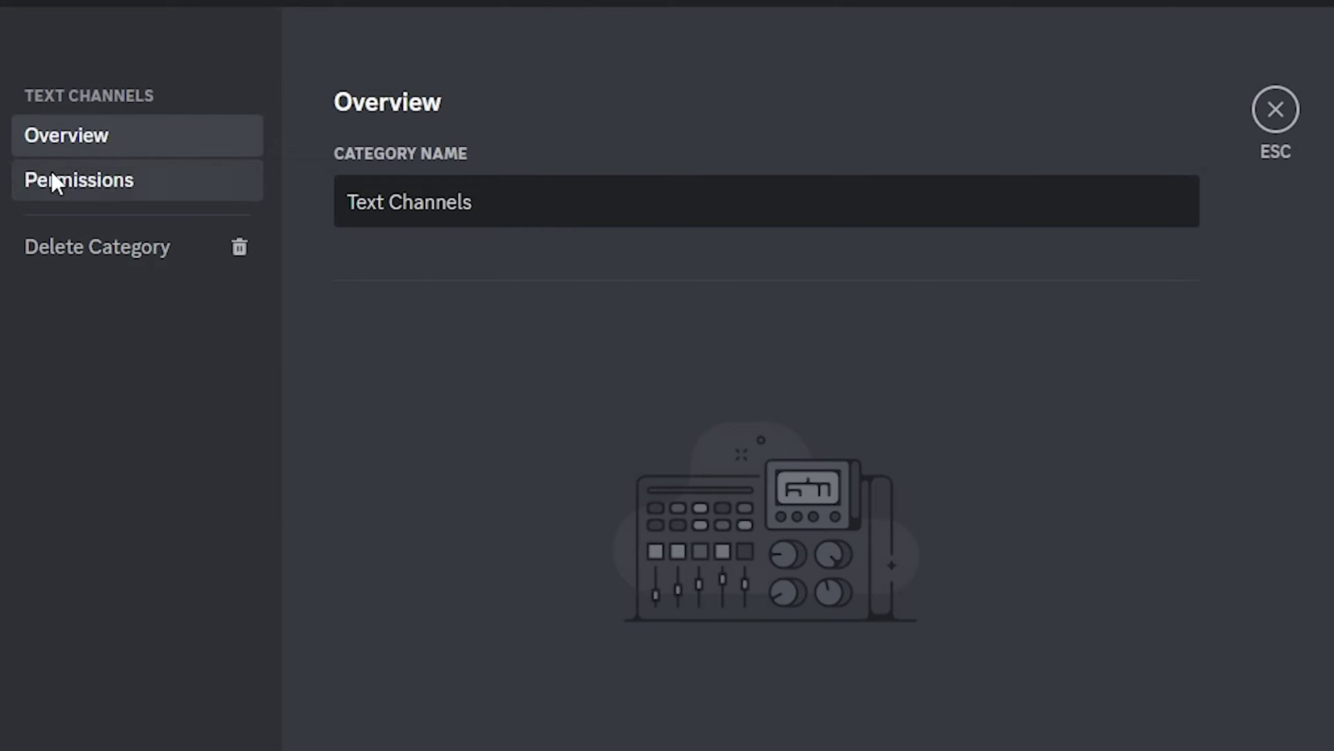
{"action": "left_click", "coordinate": [52, 179]}
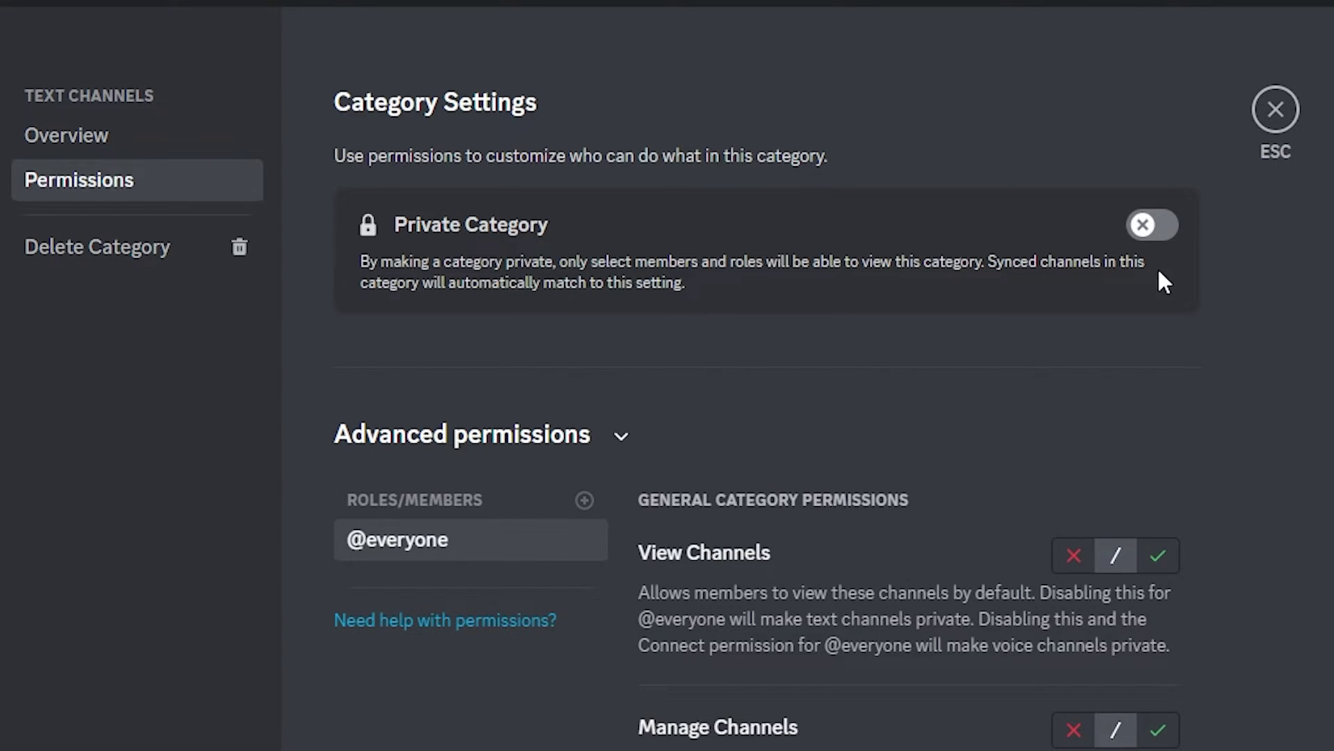
{"action": "left_click", "coordinate": [1167, 229]}
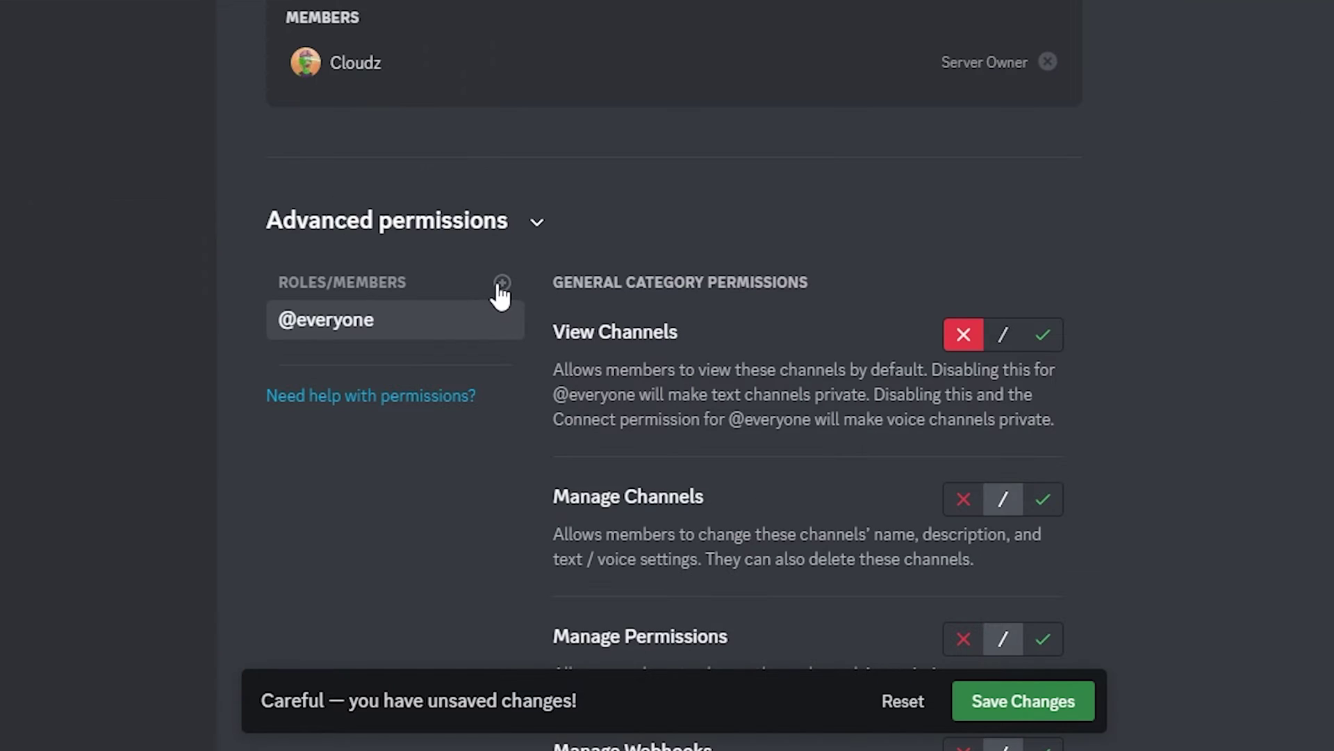
{"action": "left_click", "coordinate": [502, 284]}
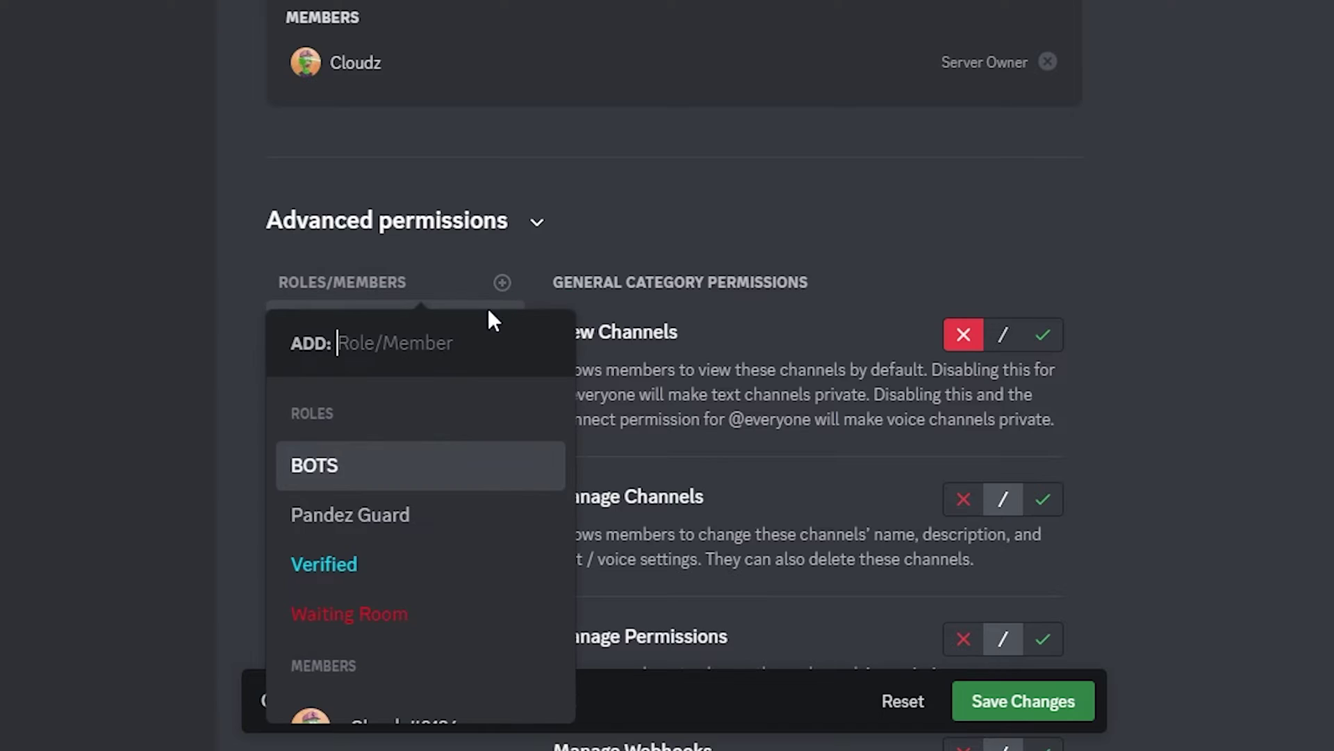
{"action": "left_click", "coordinate": [355, 576]}
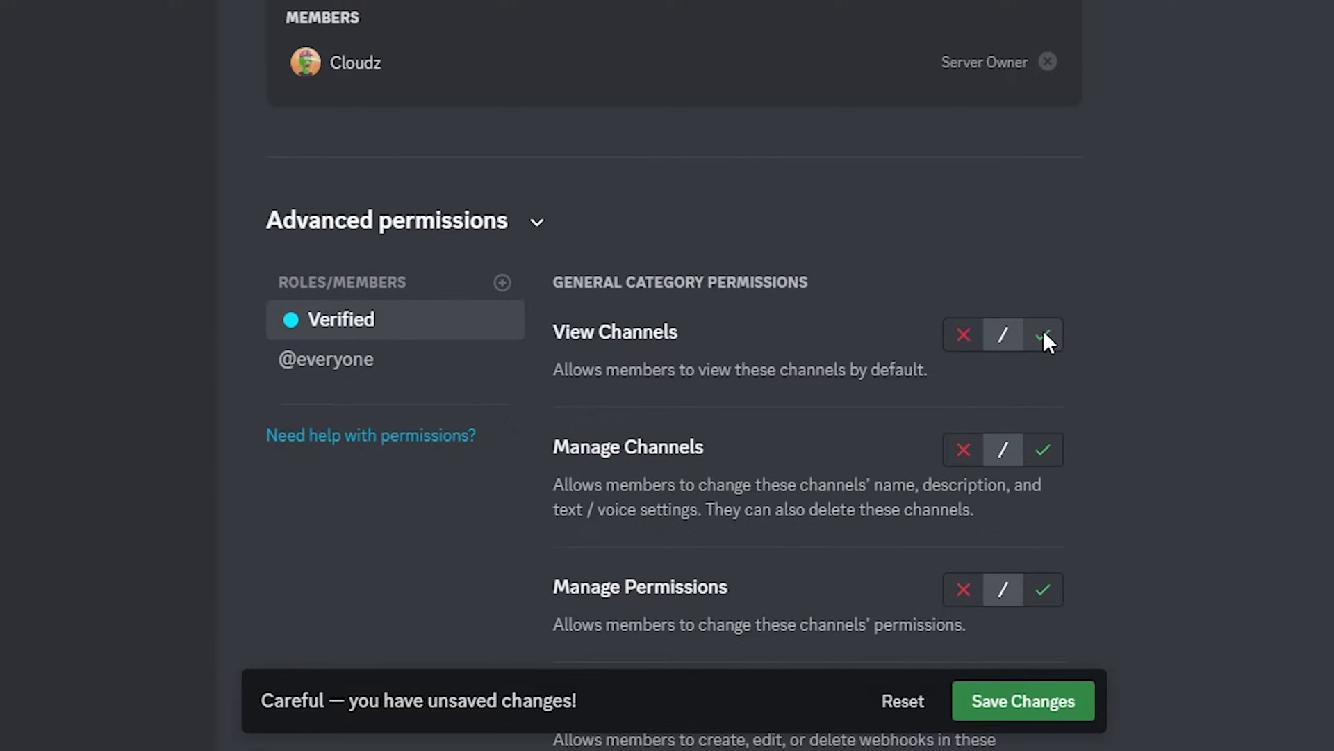
{"action": "left_click", "coordinate": [1042, 335]}
{"action": "scroll", "coordinate": [1090, 240], "scroll_direction": "down", "scroll_amount": 7}
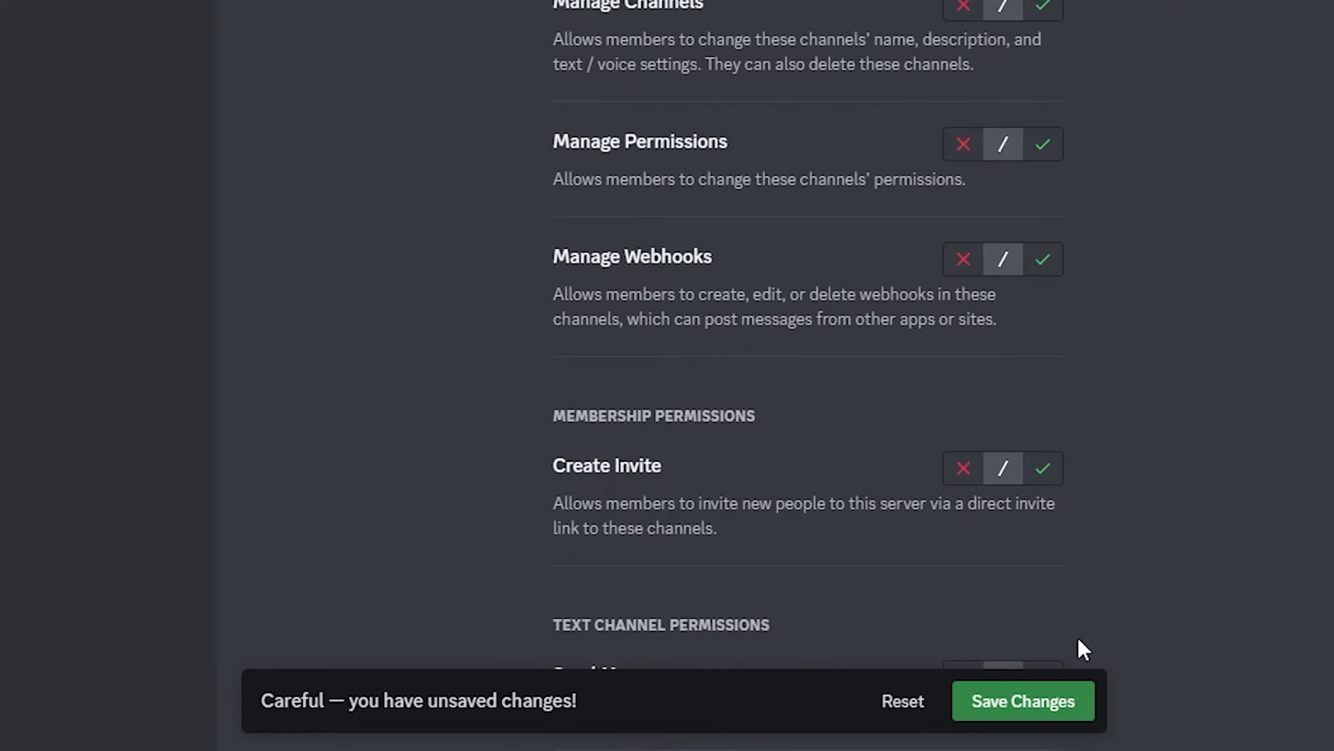
{"action": "left_click", "coordinate": [1029, 699]}
{"action": "scroll", "coordinate": [1034, 114], "scroll_direction": "up", "scroll_amount": 7}
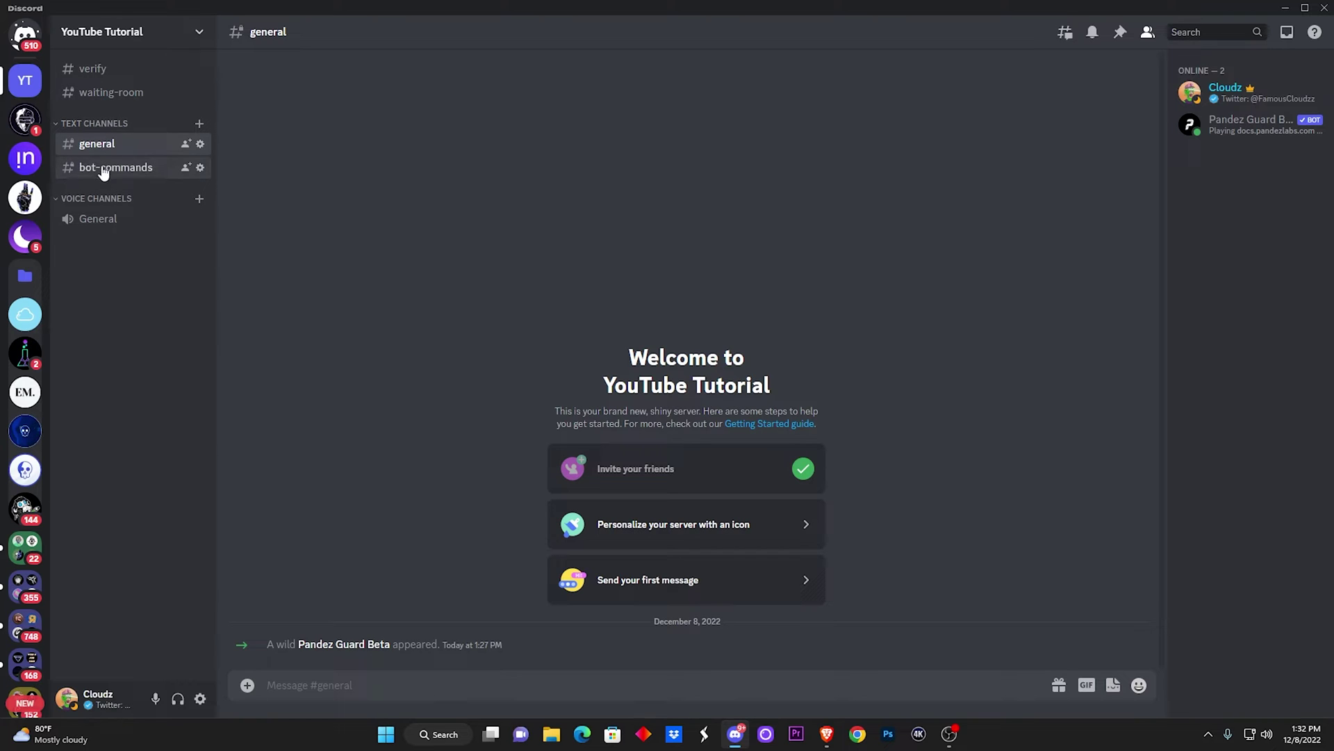
Set the Voice Channels category to Private Category and allow Verified to View Channels.
{"action": "right_click", "coordinate": [139, 198]}
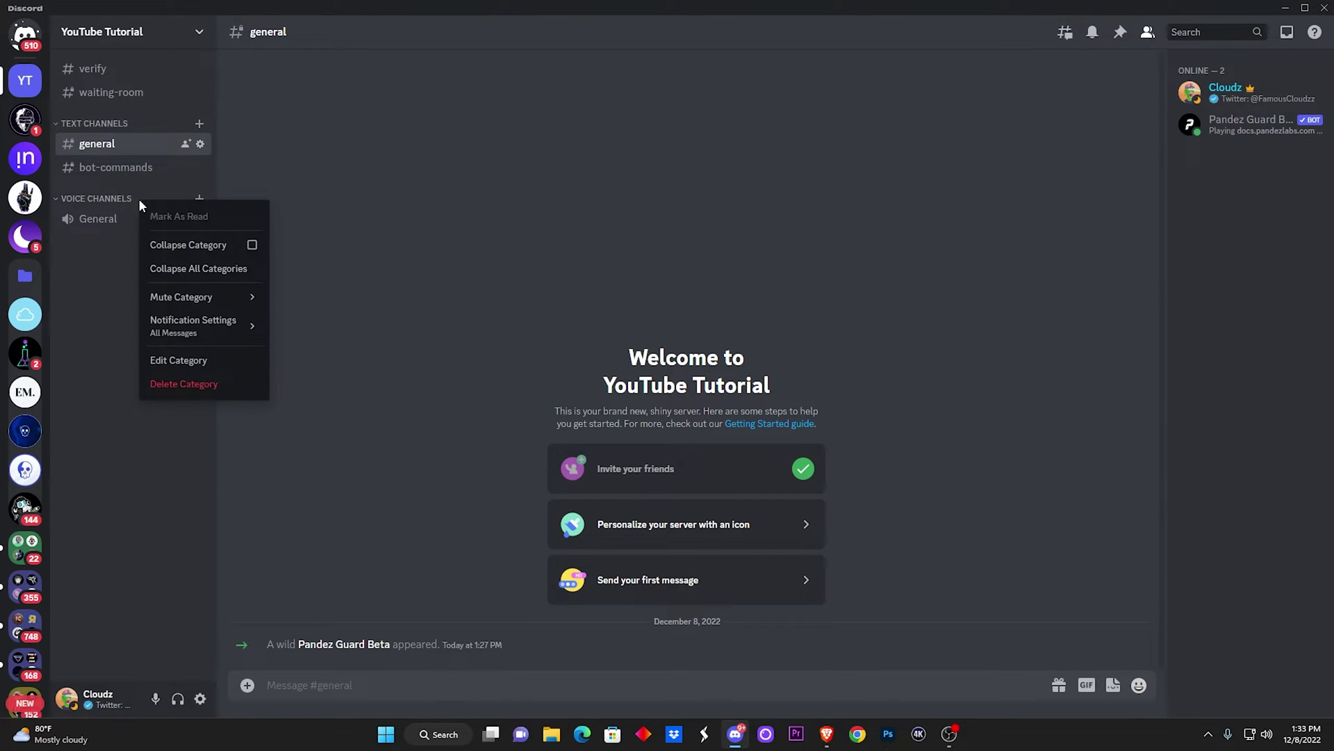
{"action": "left_click", "coordinate": [189, 362]}
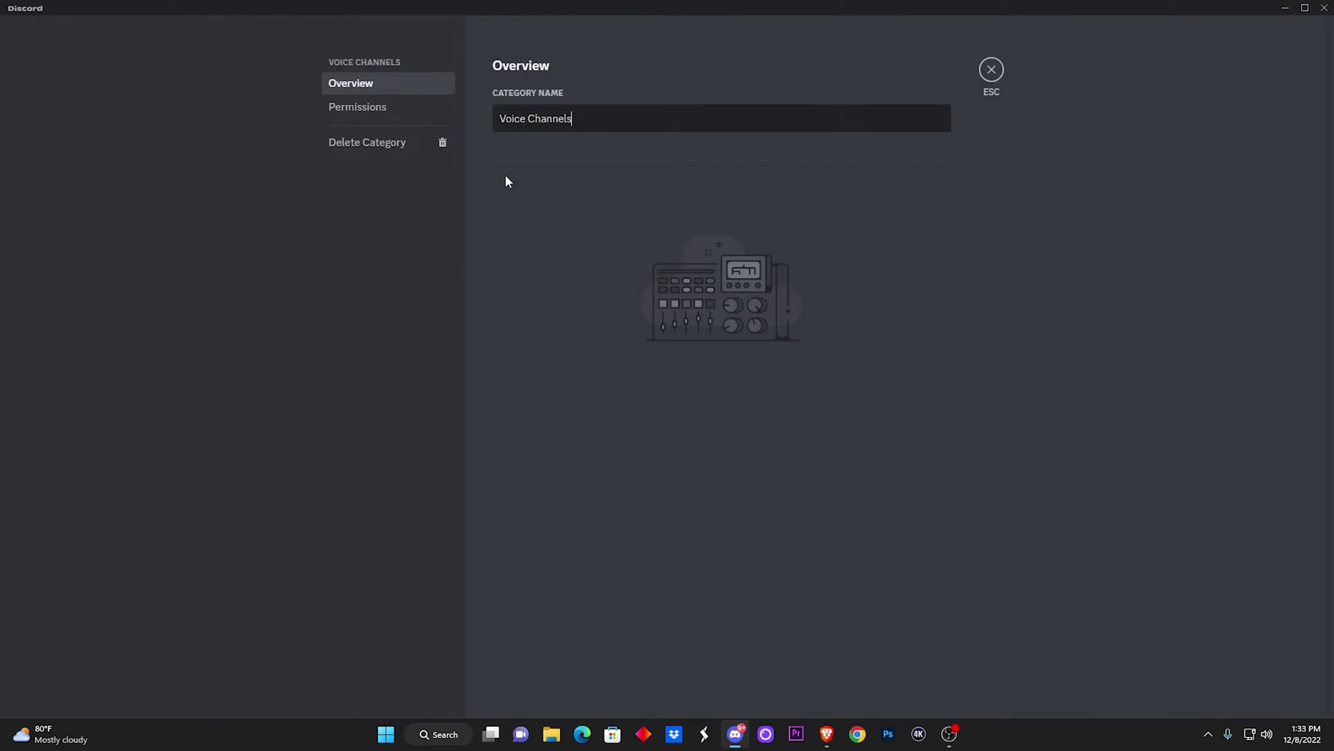
{"action": "left_click", "coordinate": [396, 111]}
{"action": "left_click", "coordinate": [925, 131]}
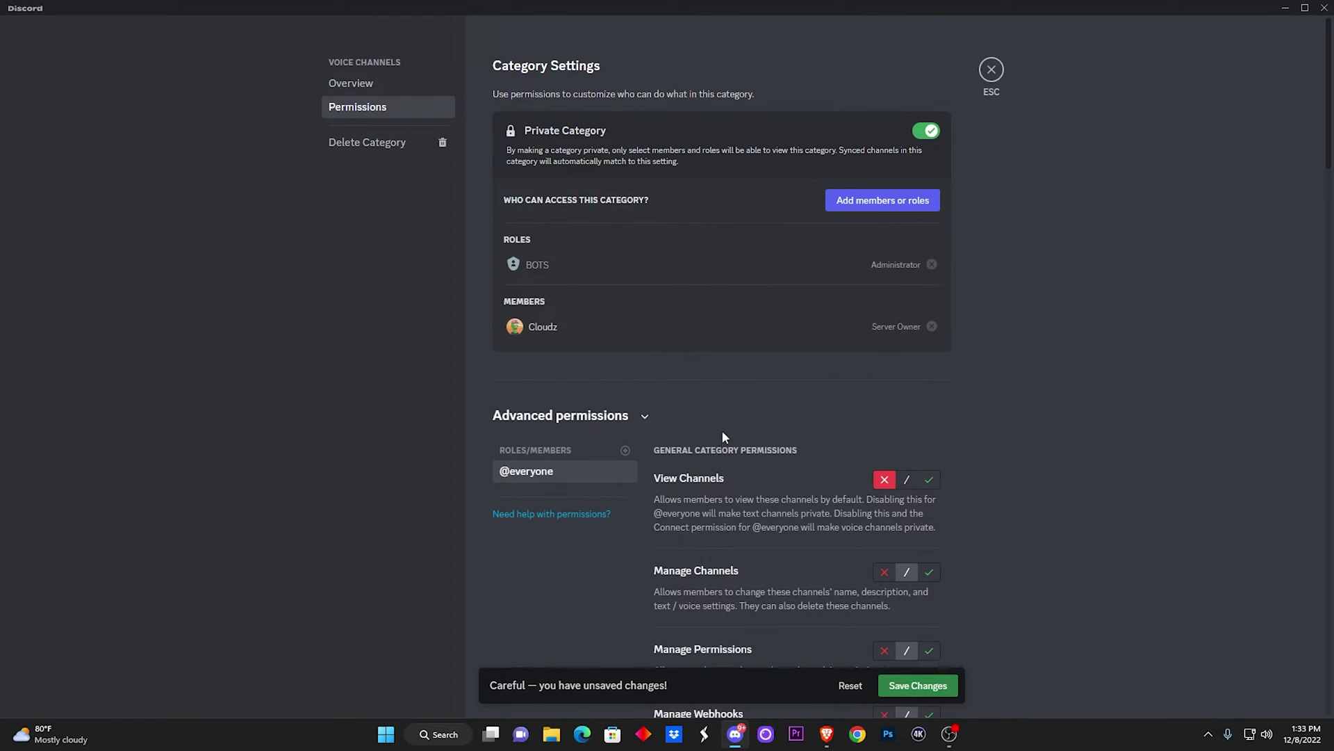
{"action": "left_click", "coordinate": [625, 450]}
{"action": "left_click", "coordinate": [549, 611]}
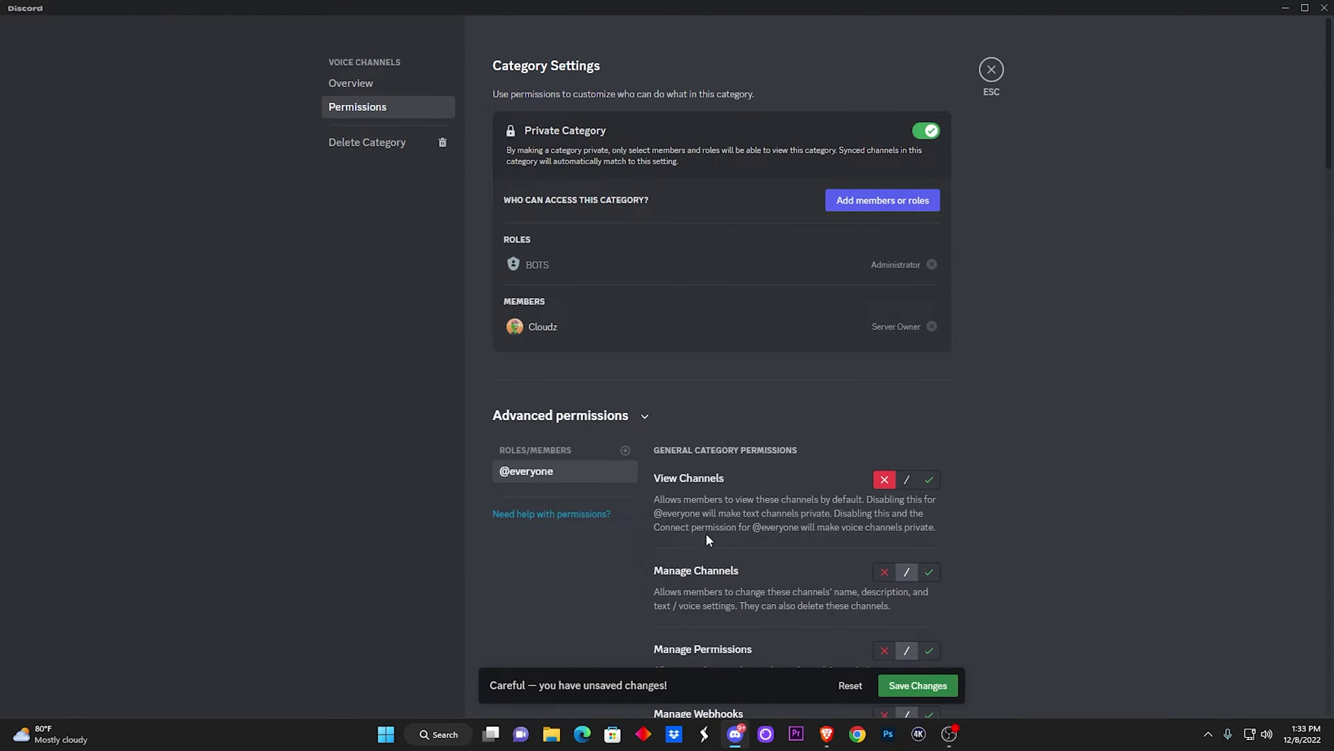
{"action": "left_click", "coordinate": [929, 480]}
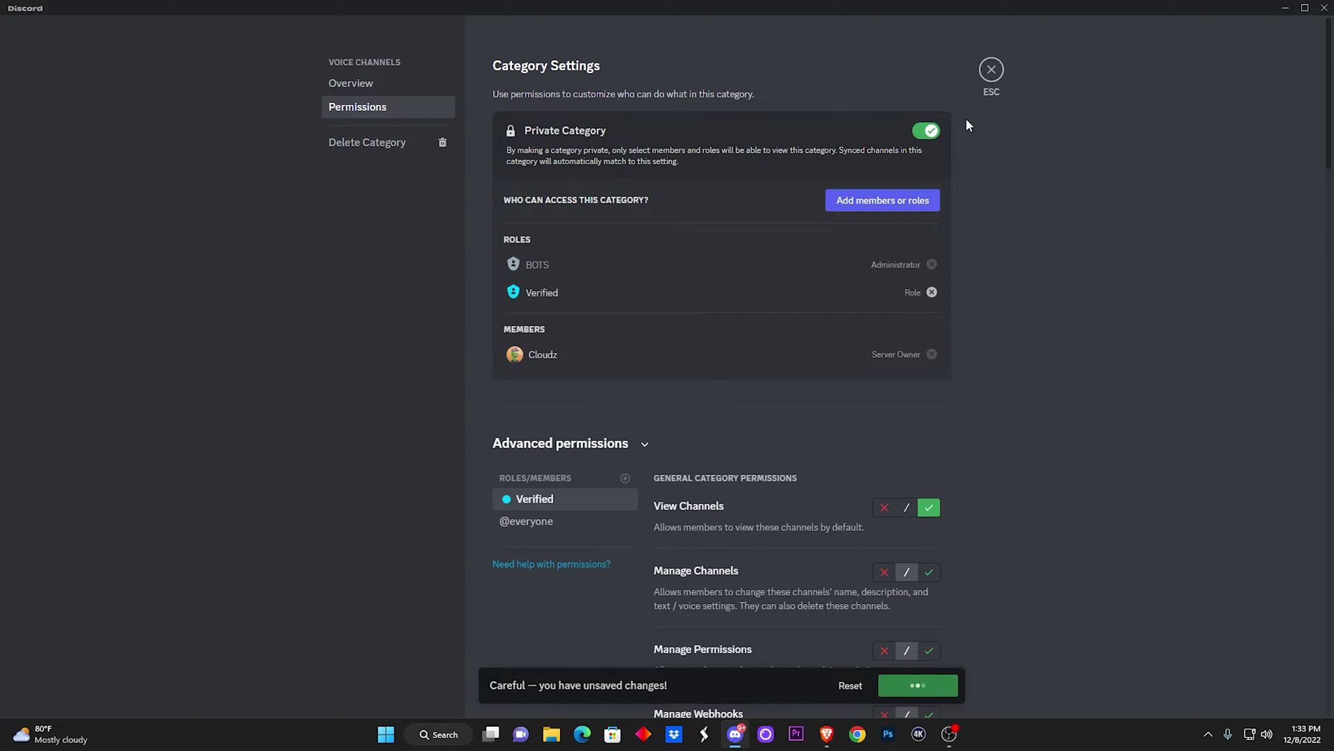
Leave Category Settings and delete the waiting-room channel through its Edit Channel settings.
{"action": "left_click", "coordinate": [992, 69]}
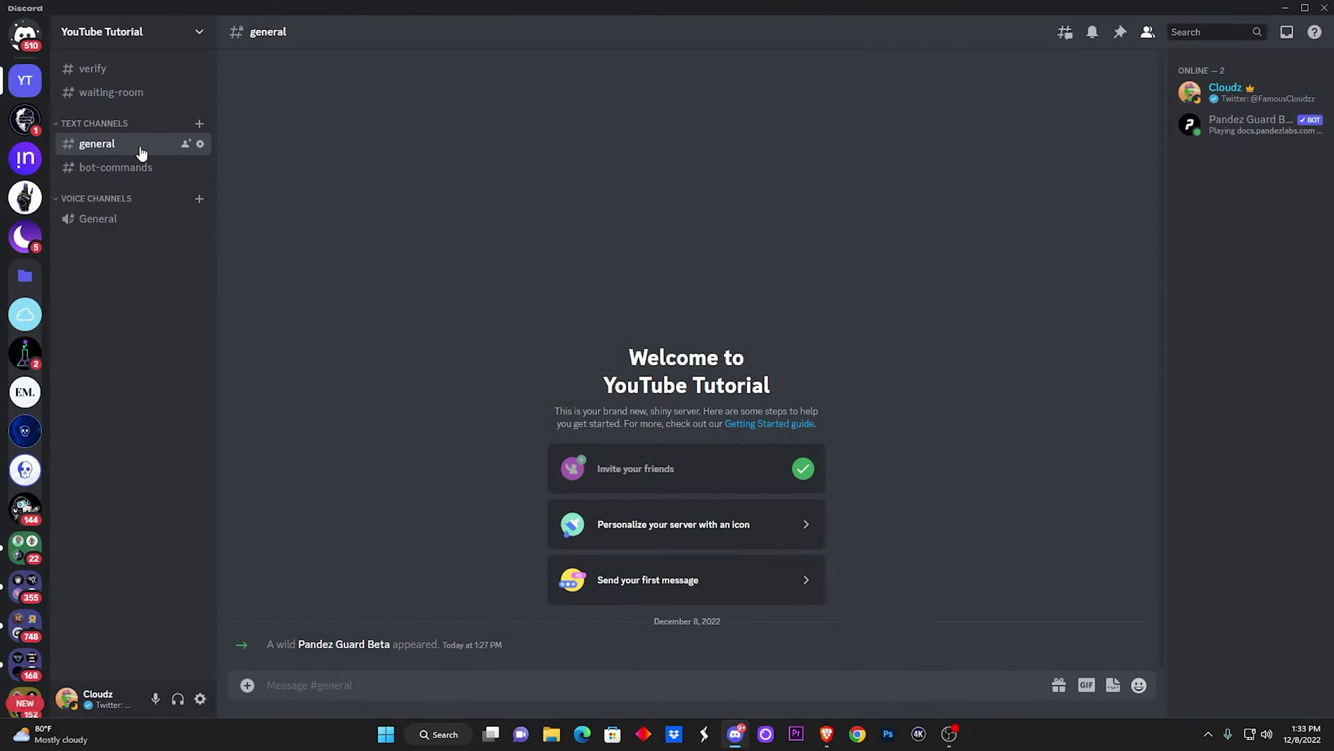
{"action": "left_click", "coordinate": [121, 75]}
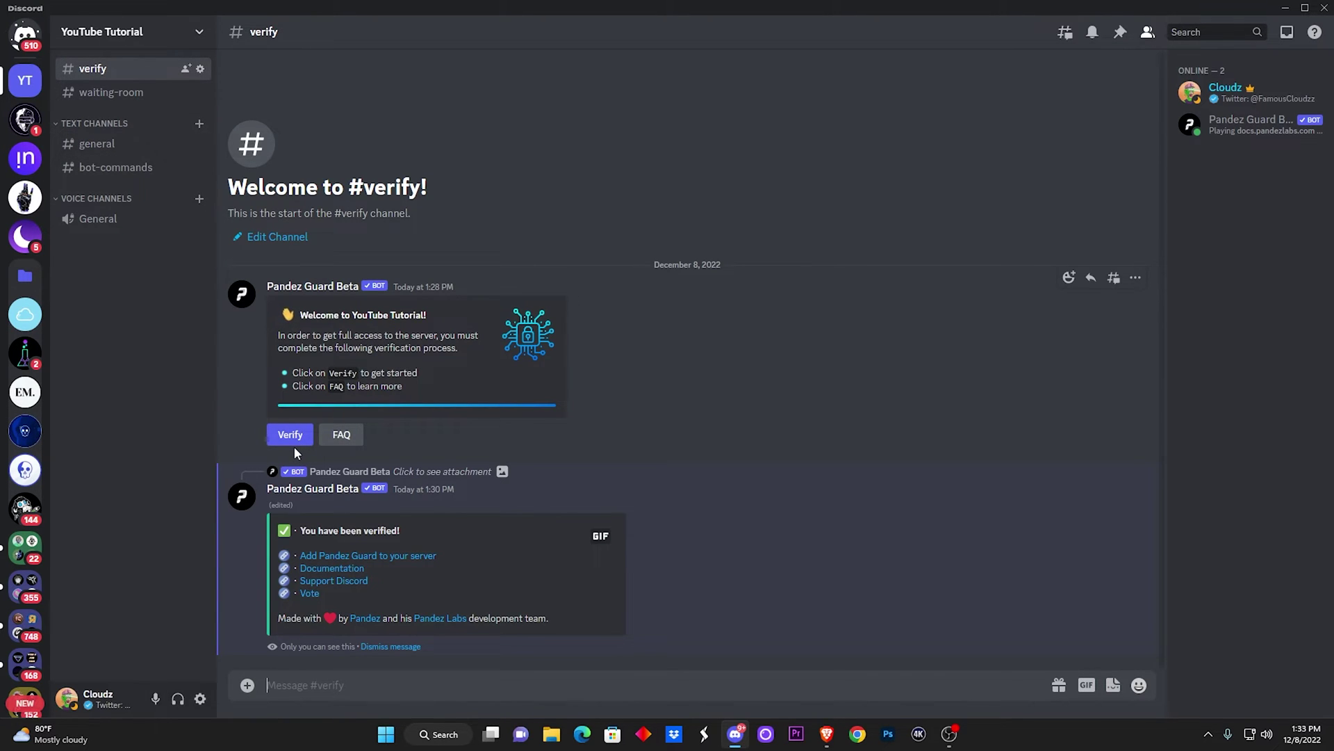
{"action": "left_click", "coordinate": [92, 89]}
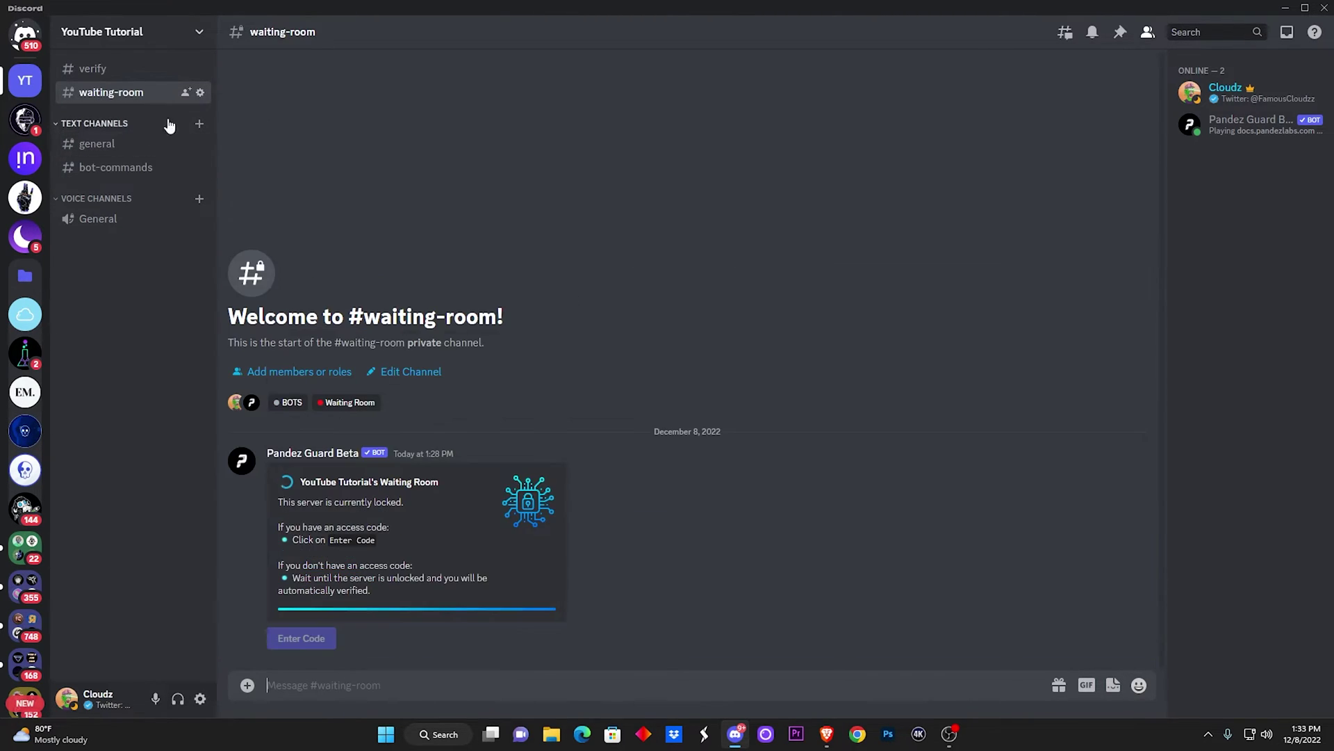
{"action": "left_click", "coordinate": [200, 93]}
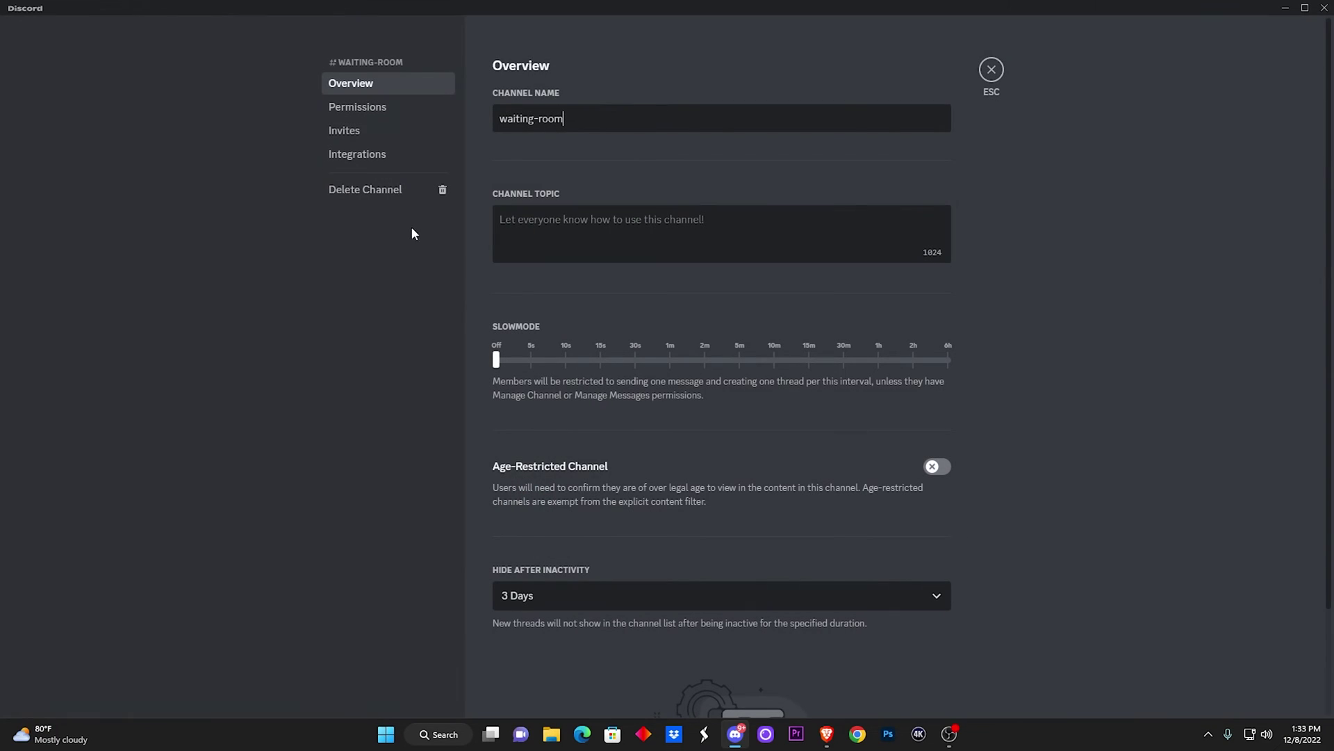
{"action": "left_click", "coordinate": [381, 189]}
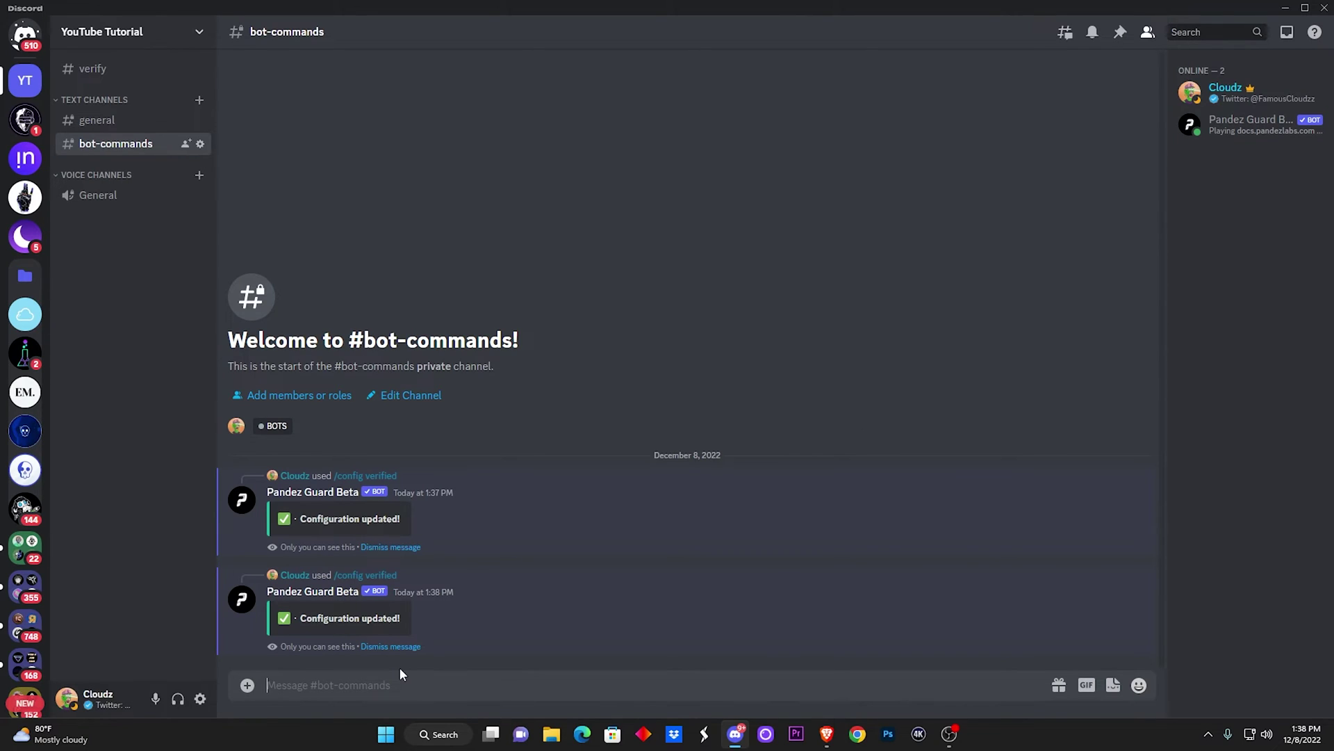
Send /config captcha in #bot-commands with the method set to Image Captcha.
{"action": "type", "text": "/"}
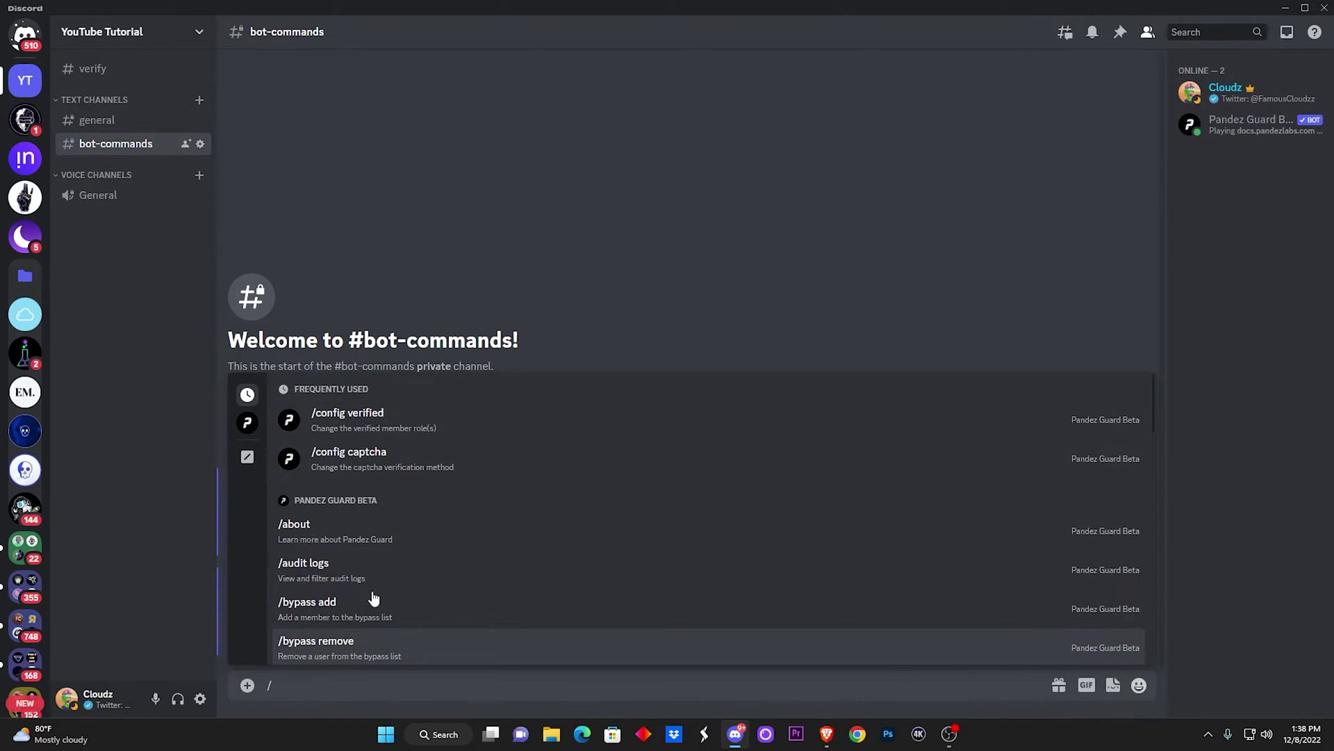
{"action": "scroll", "coordinate": [389, 563], "scroll_direction": "down", "scroll_amount": 3}
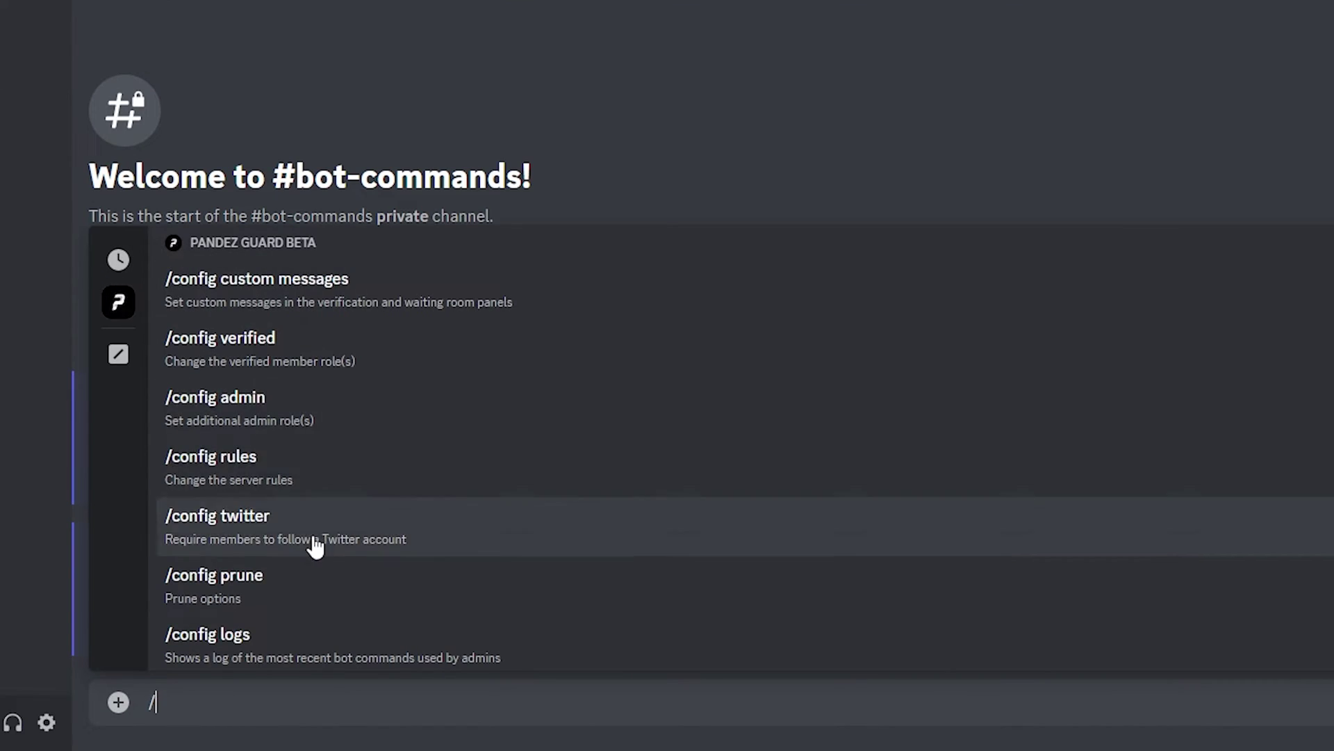
{"action": "scroll", "coordinate": [337, 486], "scroll_direction": "up", "scroll_amount": 5}
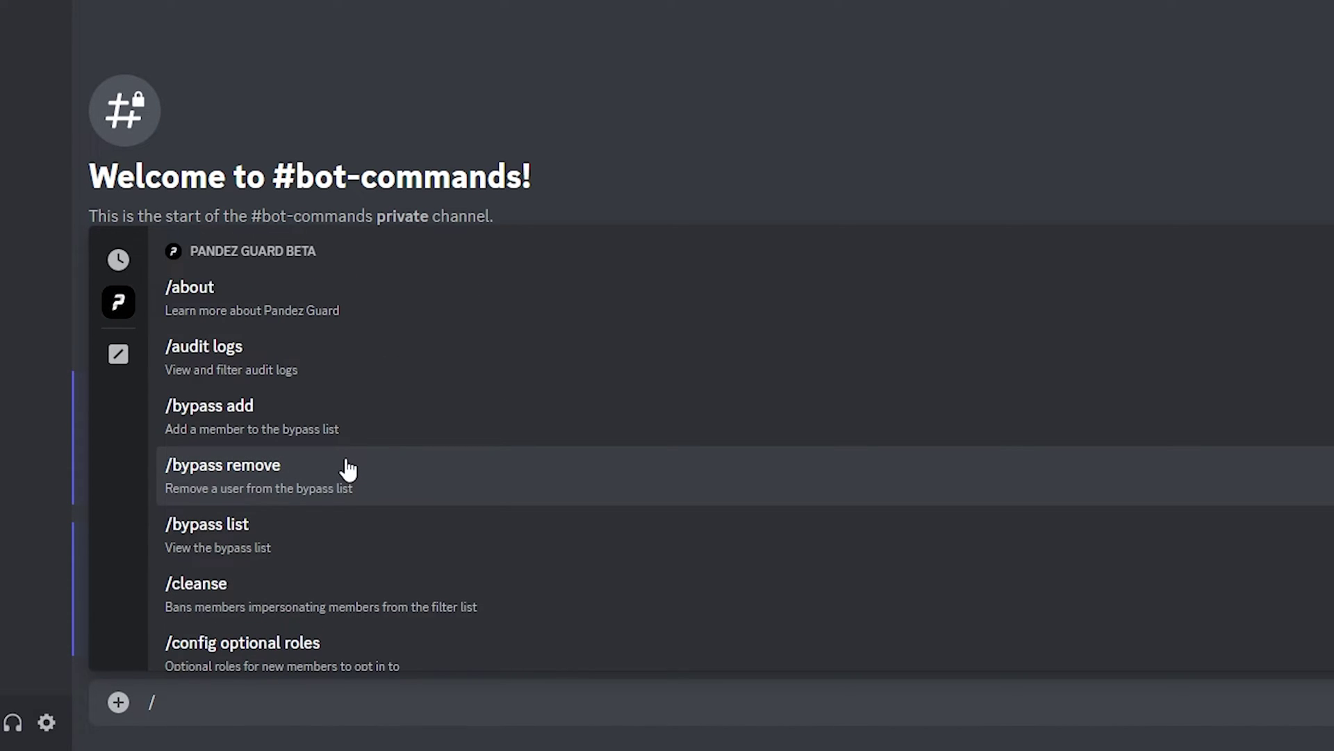
{"action": "scroll", "coordinate": [398, 504], "scroll_direction": "down", "scroll_amount": 5}
{"action": "type", "text": "confi"}
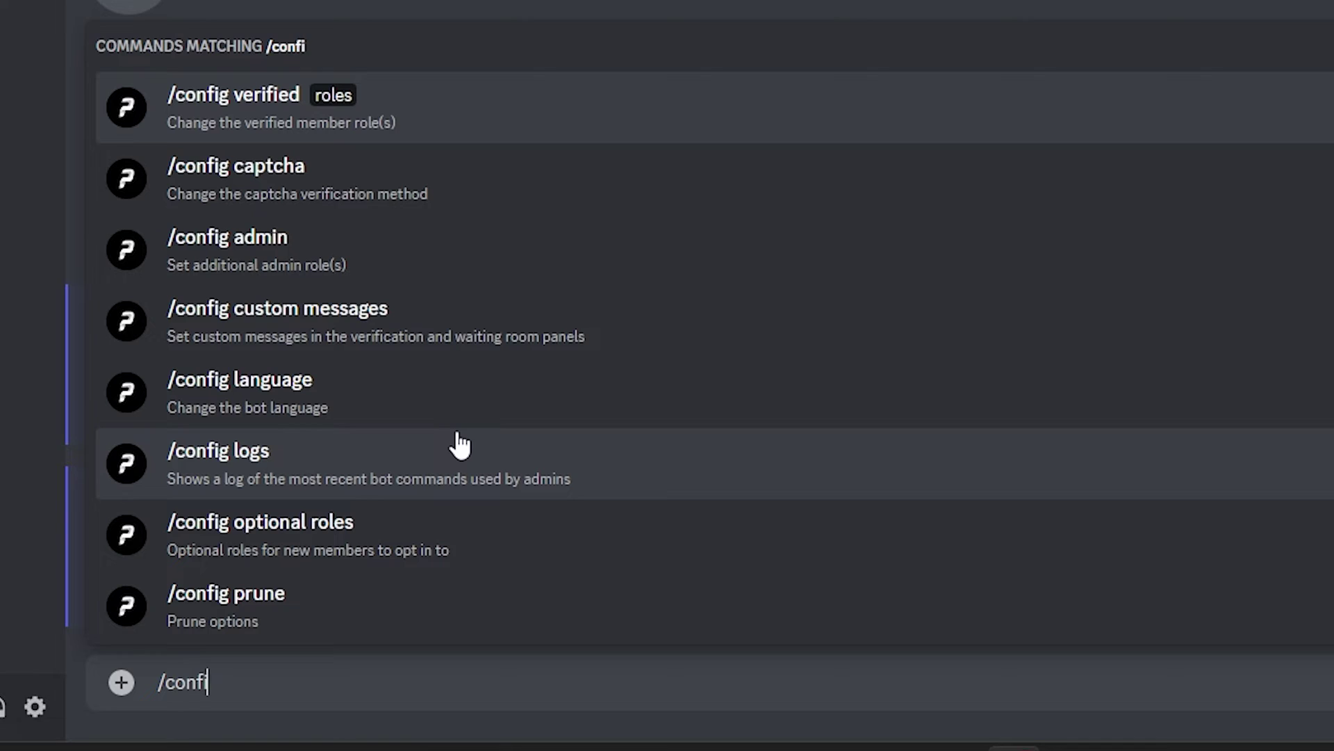
{"action": "type", "text": "g"}
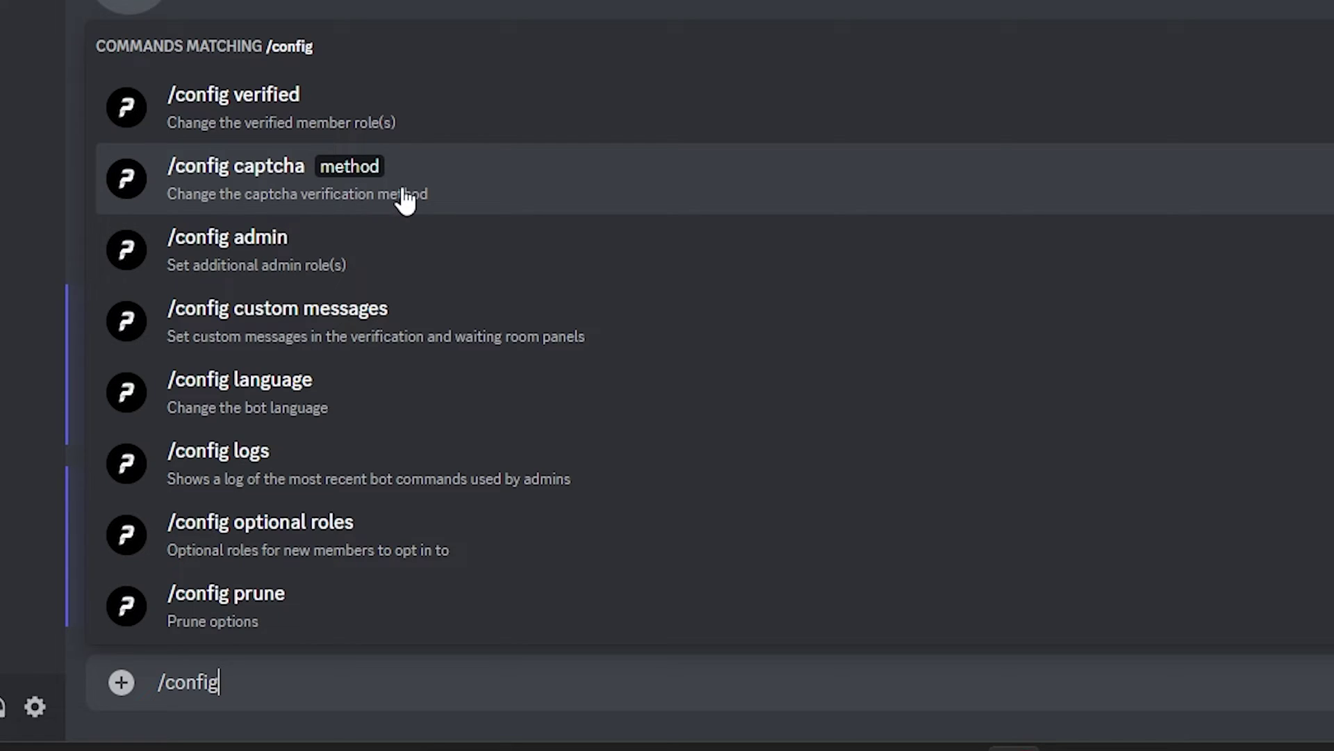
{"action": "left_click", "coordinate": [456, 199]}
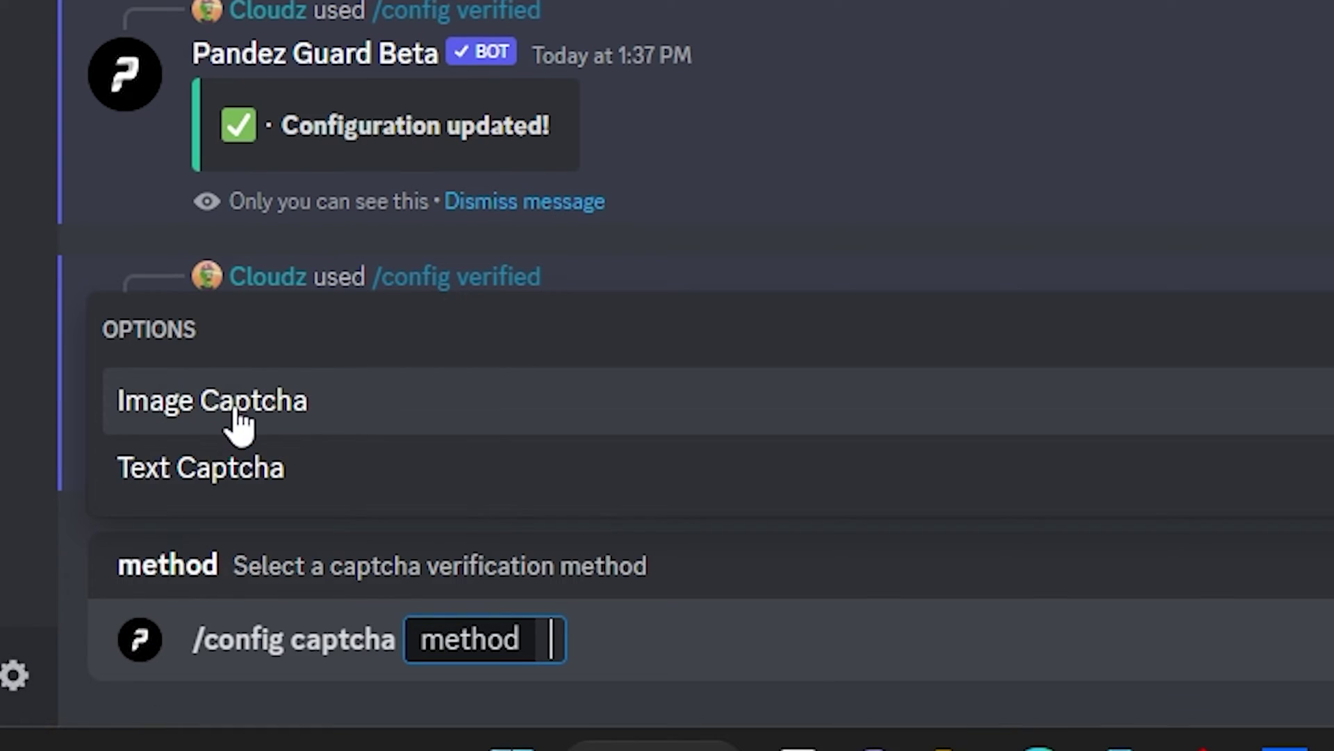
{"action": "left_click", "coordinate": [242, 479]}
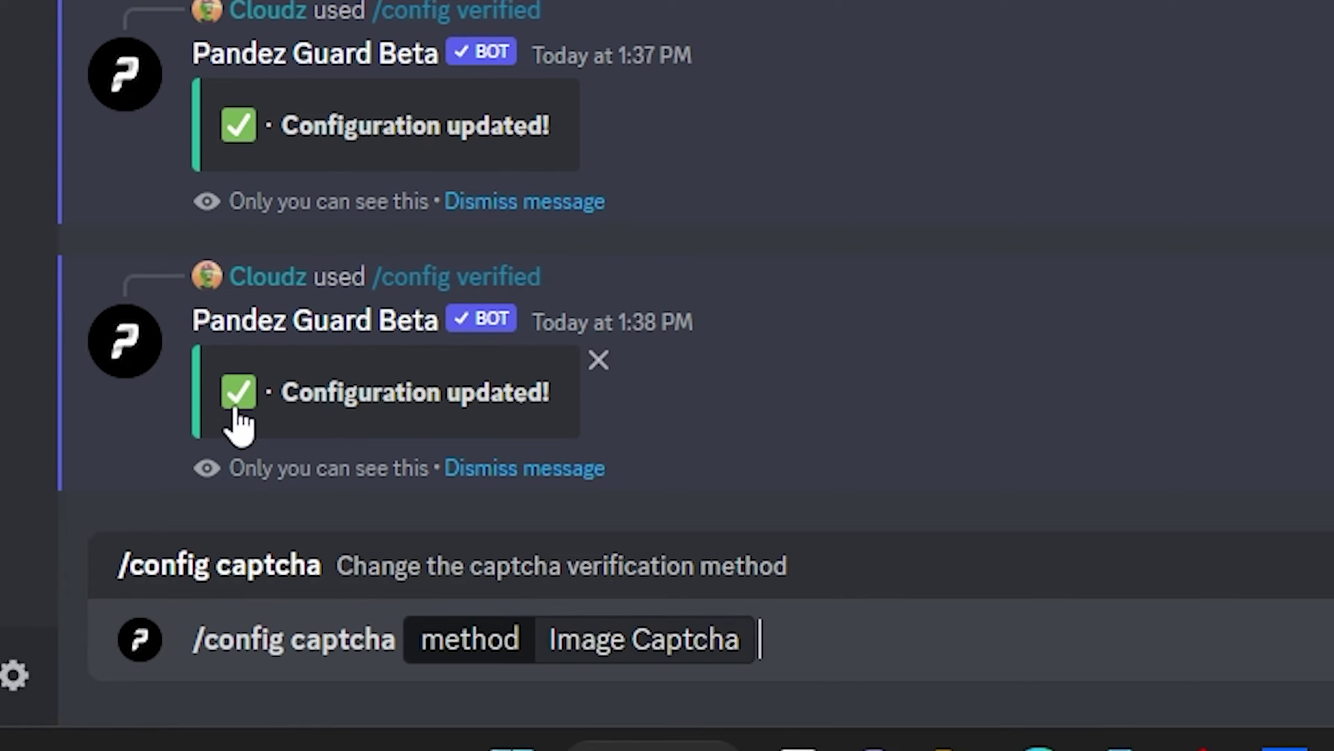
{"action": "key", "text": "Return"}
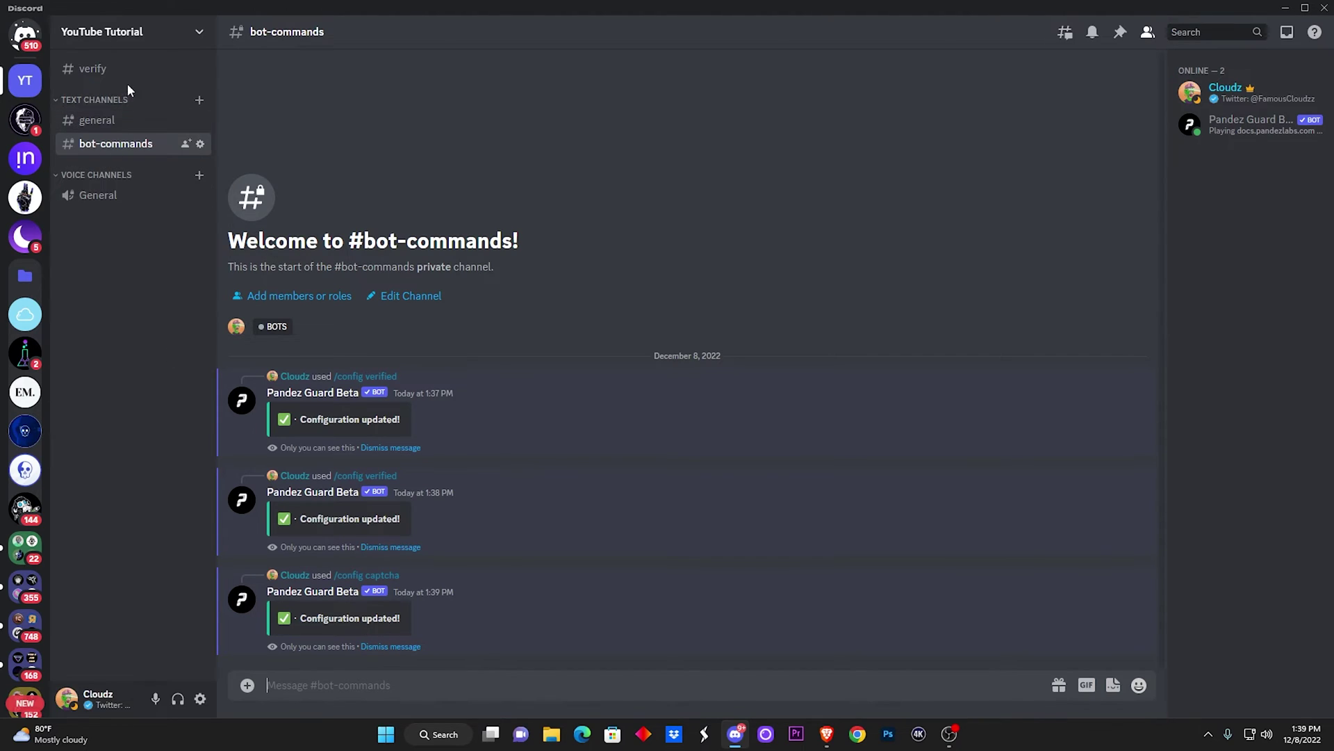
In #verify, remove your own role from your member profile to become unverified.
{"action": "left_click", "coordinate": [123, 72]}
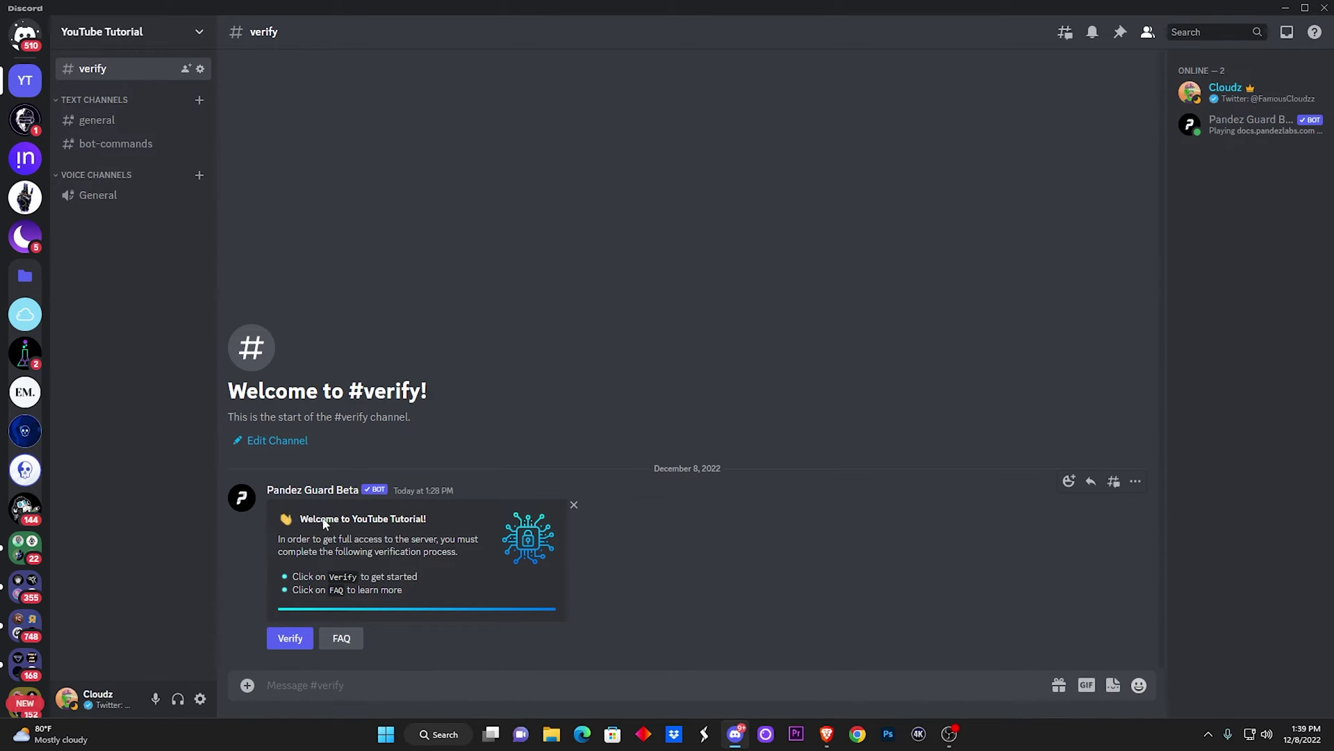
{"action": "left_click", "coordinate": [1247, 92]}
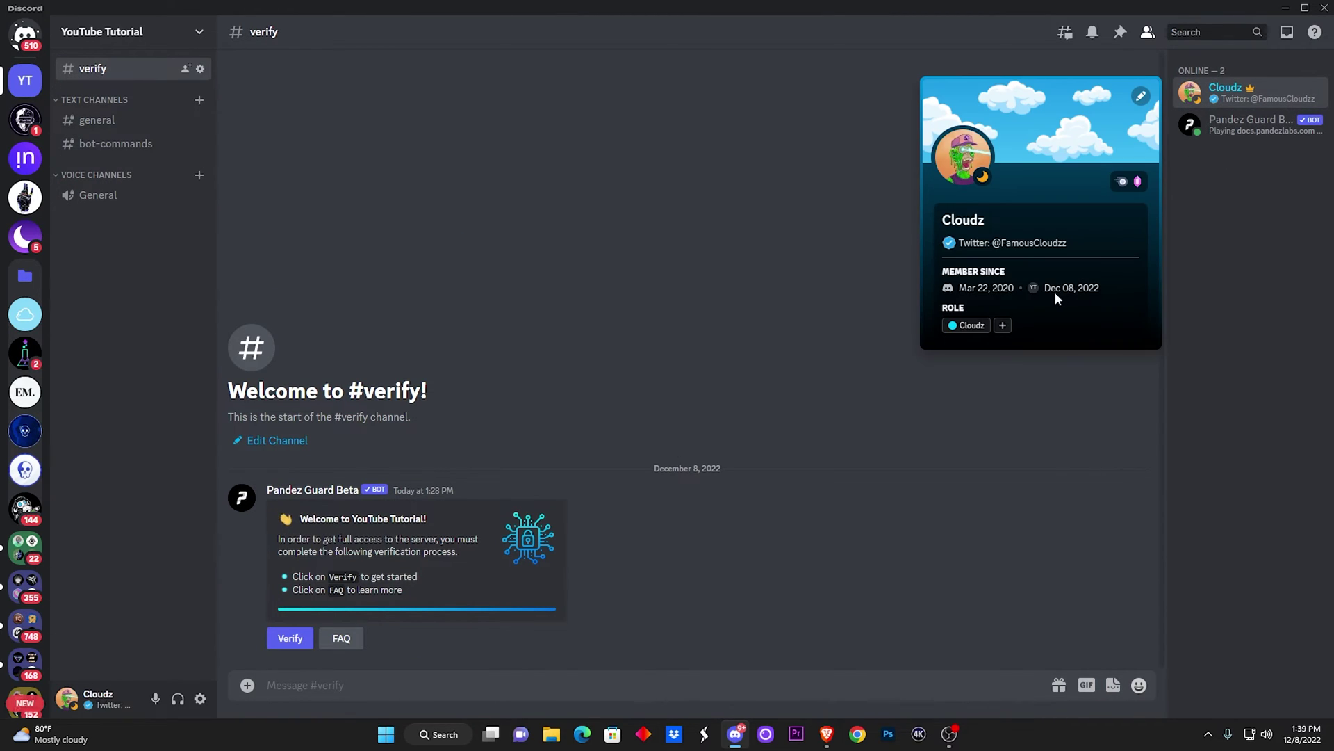
{"action": "left_click", "coordinate": [952, 326]}
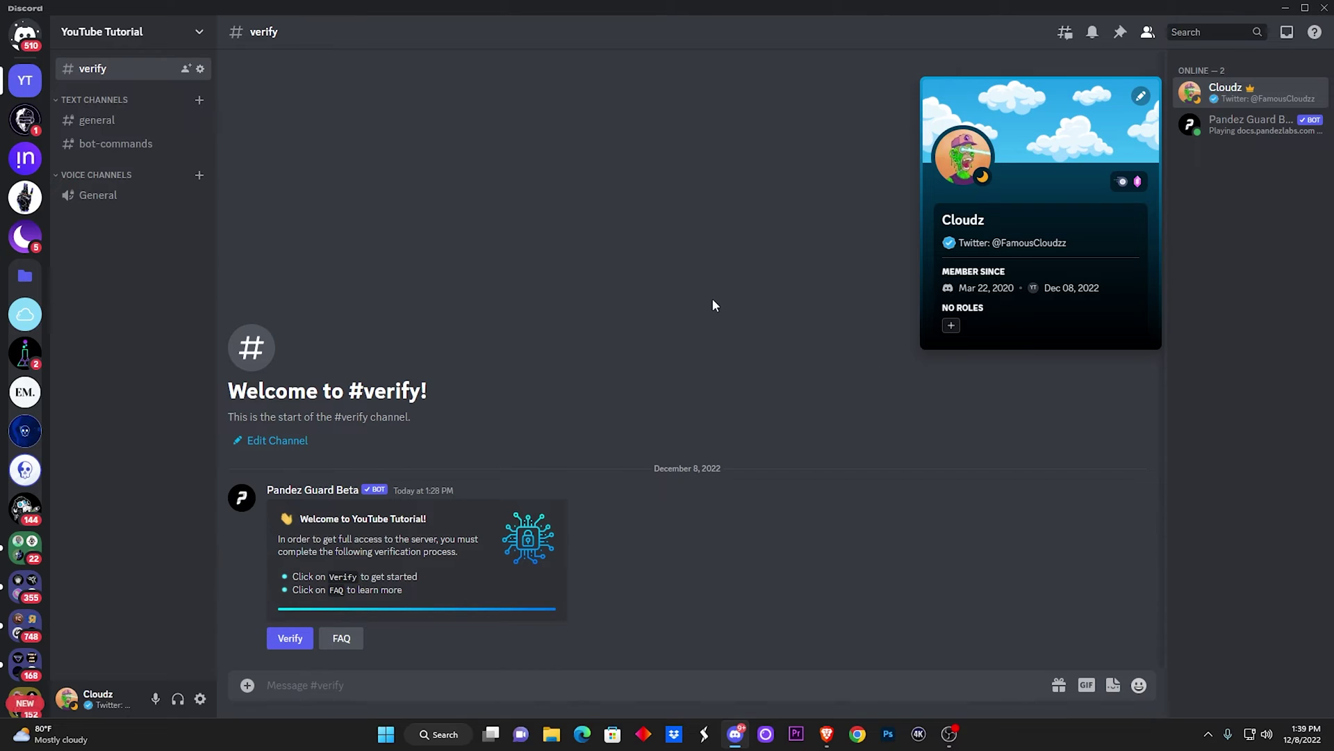
{"action": "left_click", "coordinate": [796, 280]}
Run Verify, continue past the DM and rules notices, and answer the captcha with Moon.
{"action": "left_click", "coordinate": [291, 636]}
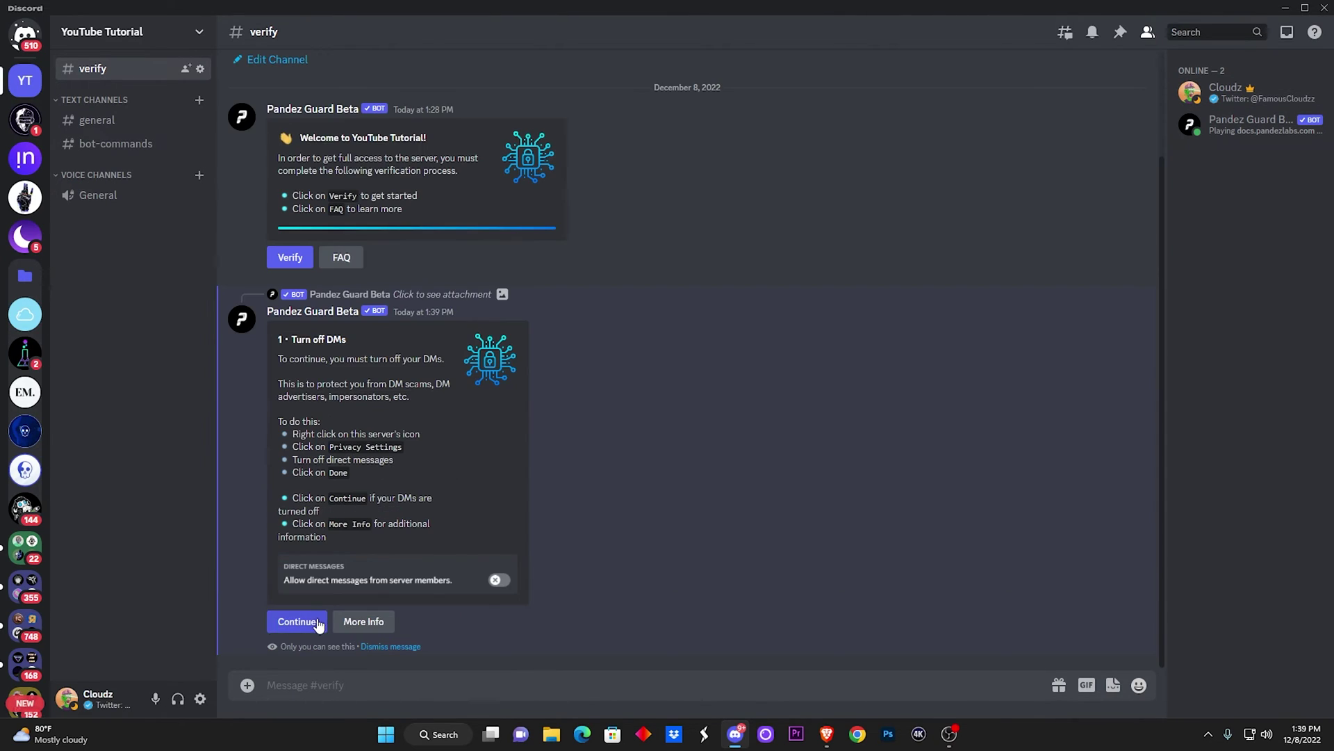
{"action": "left_click", "coordinate": [311, 626]}
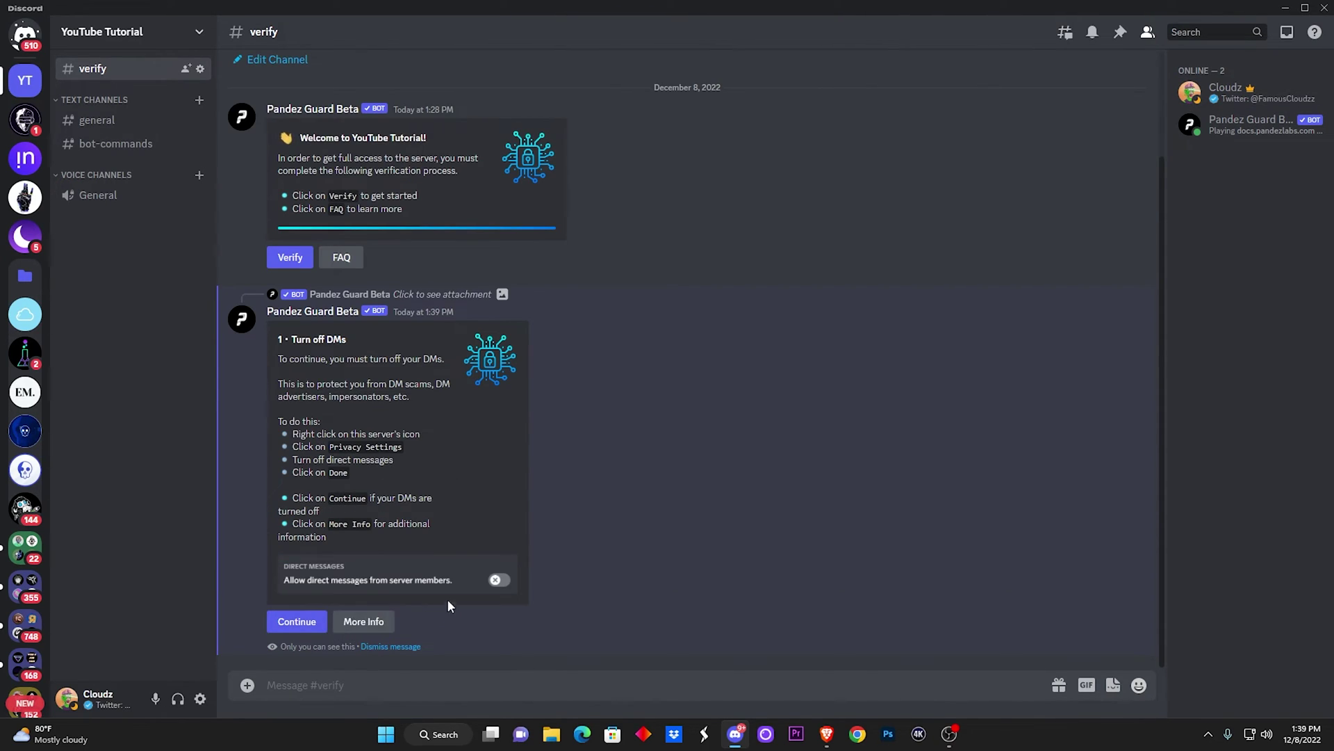
{"action": "left_click", "coordinate": [307, 629]}
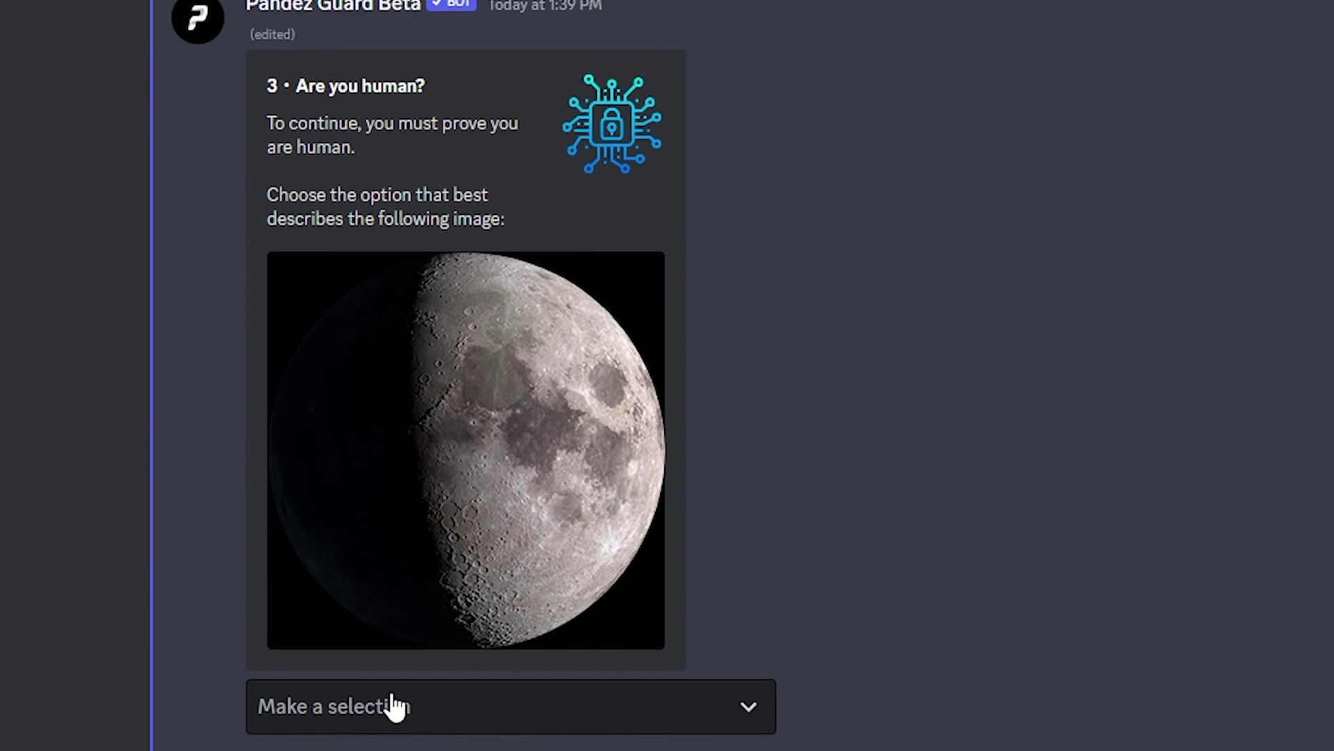
{"action": "left_click", "coordinate": [437, 706]}
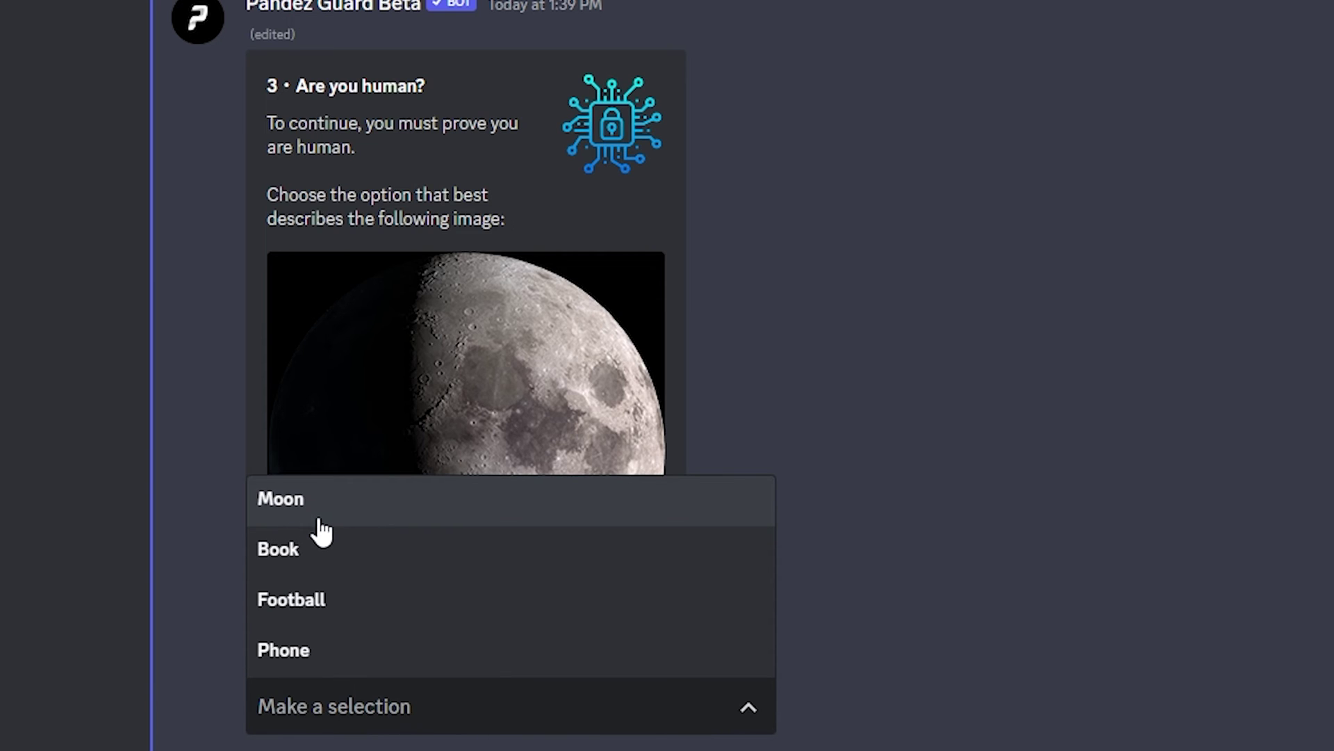
{"action": "left_click", "coordinate": [387, 500]}
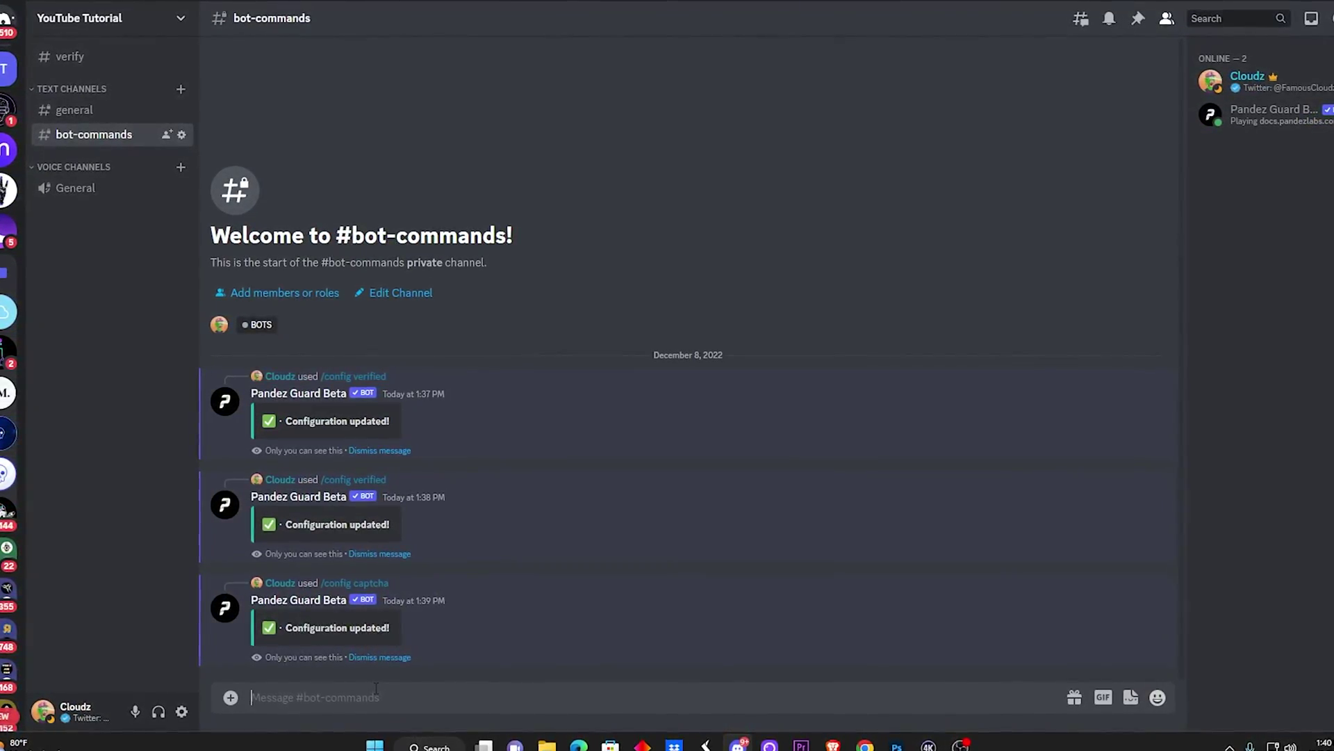
Return to #verify to recheck Pandez Guard's "You have been verified!" confirmation.
{"action": "left_click", "coordinate": [55, 53]}
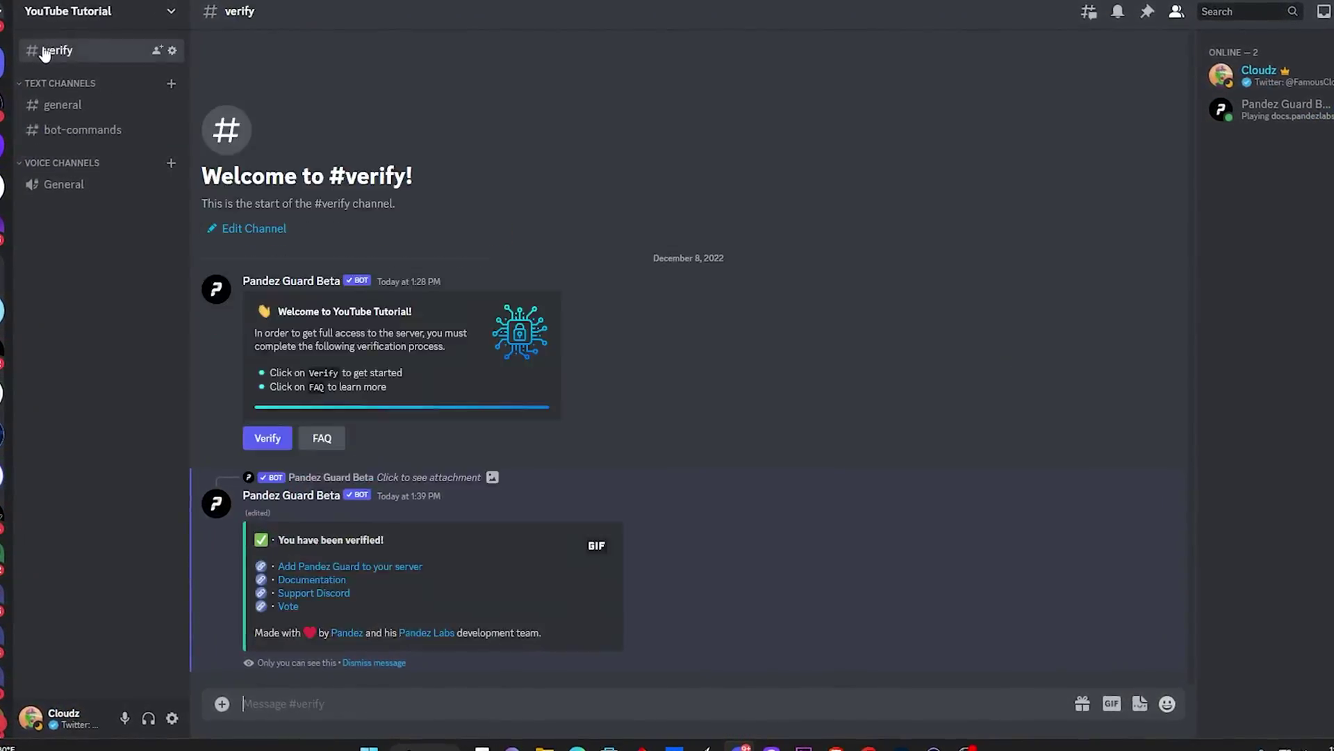